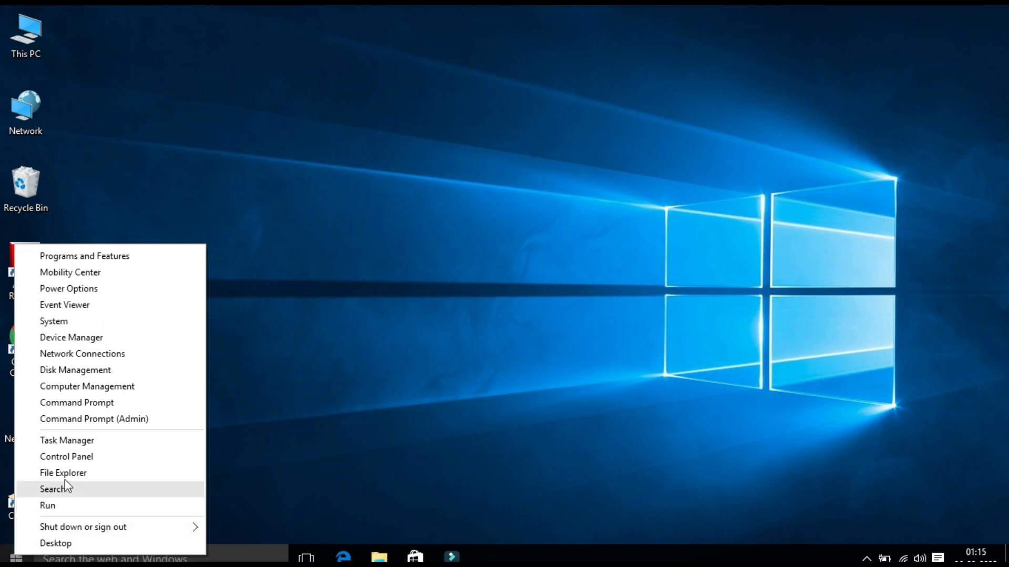
Step: Open Windows Firewall through Control Panel's System and Security category and return to the Control Panel home
{"action": "left_click", "coordinate": [79, 458]}
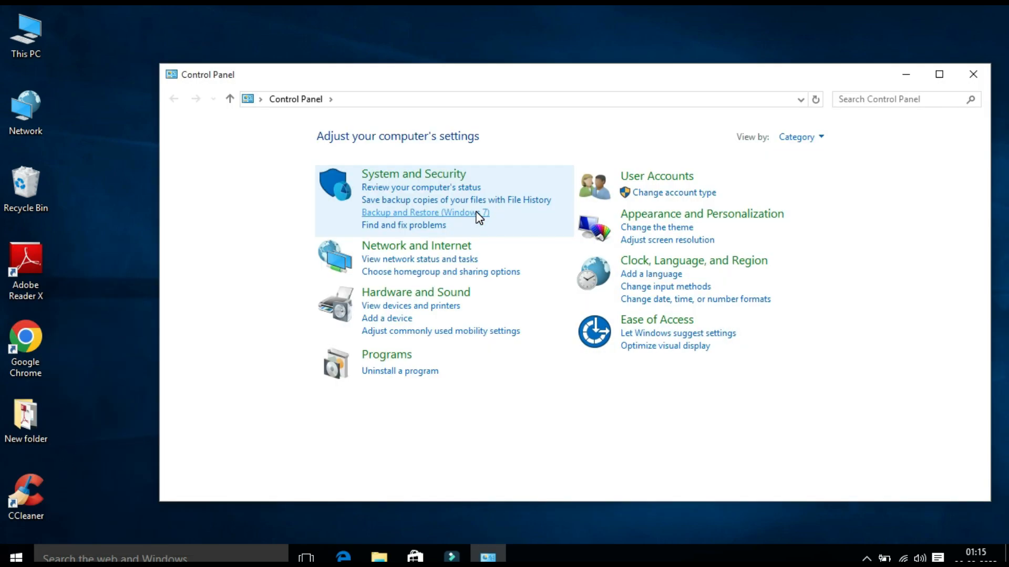
{"action": "left_click", "coordinate": [411, 182]}
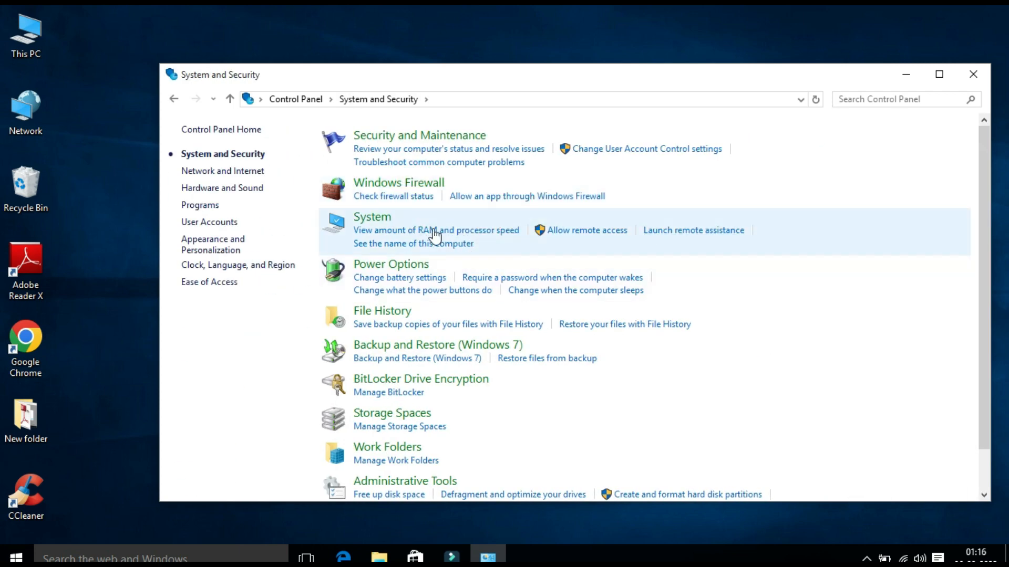
{"action": "left_click", "coordinate": [406, 185]}
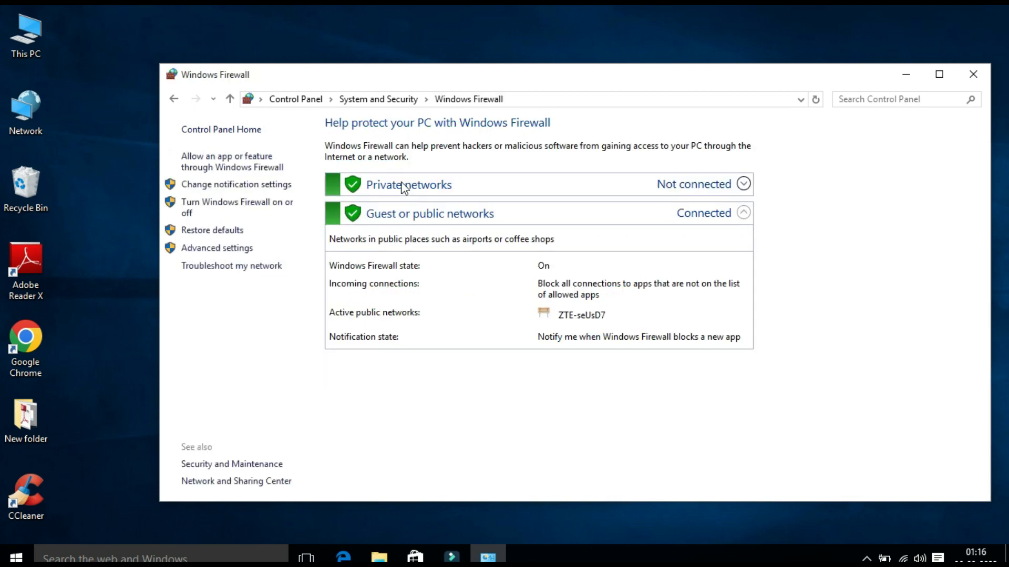
{"action": "left_click", "coordinate": [174, 99]}
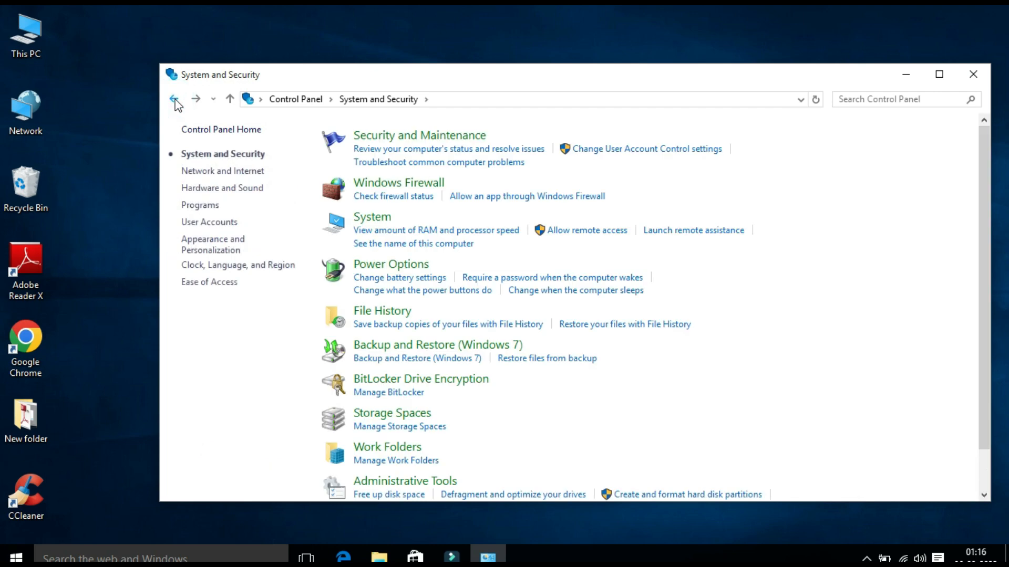
{"action": "left_click", "coordinate": [175, 99]}
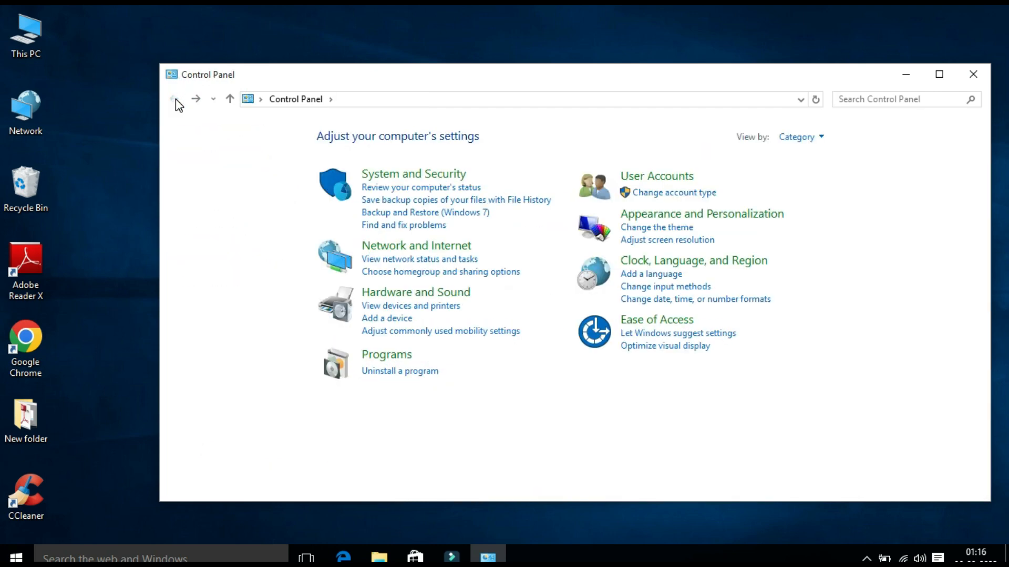
Step: Display the Control Panel items as large icons and open Windows Firewall
{"action": "left_click", "coordinate": [823, 137]}
{"action": "left_click", "coordinate": [818, 177]}
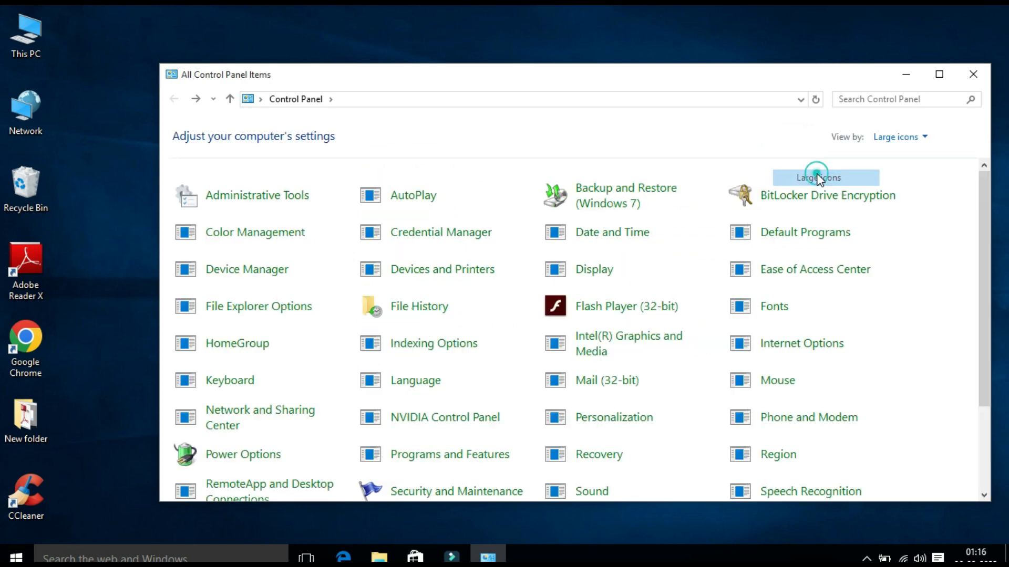
{"action": "scroll", "coordinate": [632, 361], "scroll_direction": "down", "scroll_amount": 2}
{"action": "scroll", "coordinate": [632, 361], "scroll_direction": "down", "scroll_amount": 2}
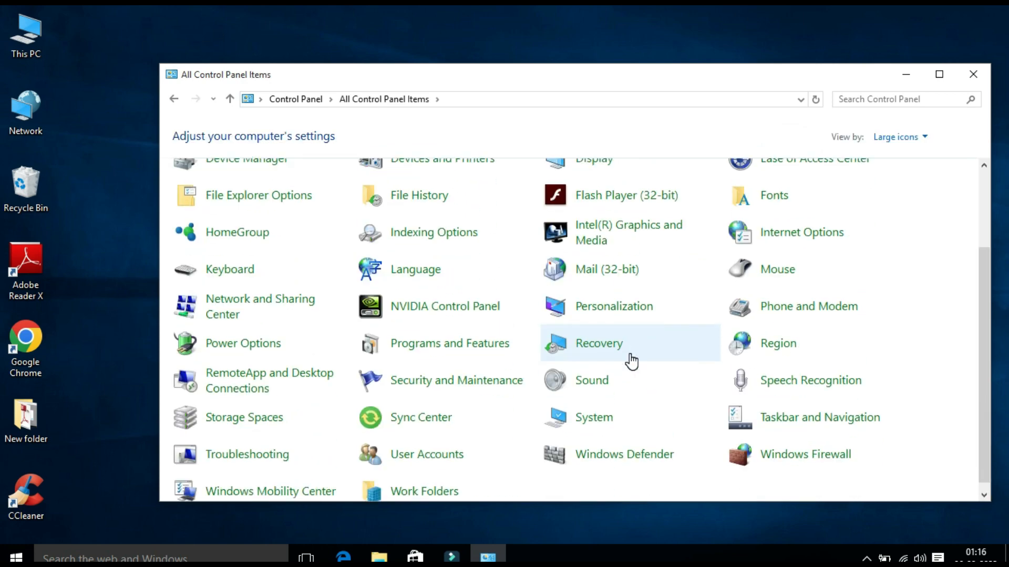
{"action": "scroll", "coordinate": [625, 367], "scroll_direction": "down", "scroll_amount": 1}
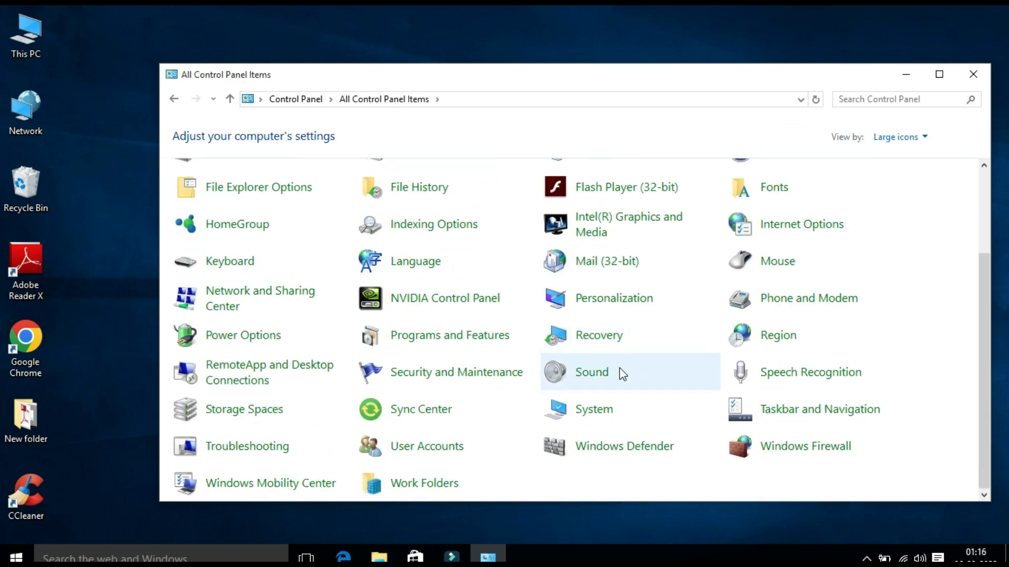
{"action": "left_click", "coordinate": [810, 450]}
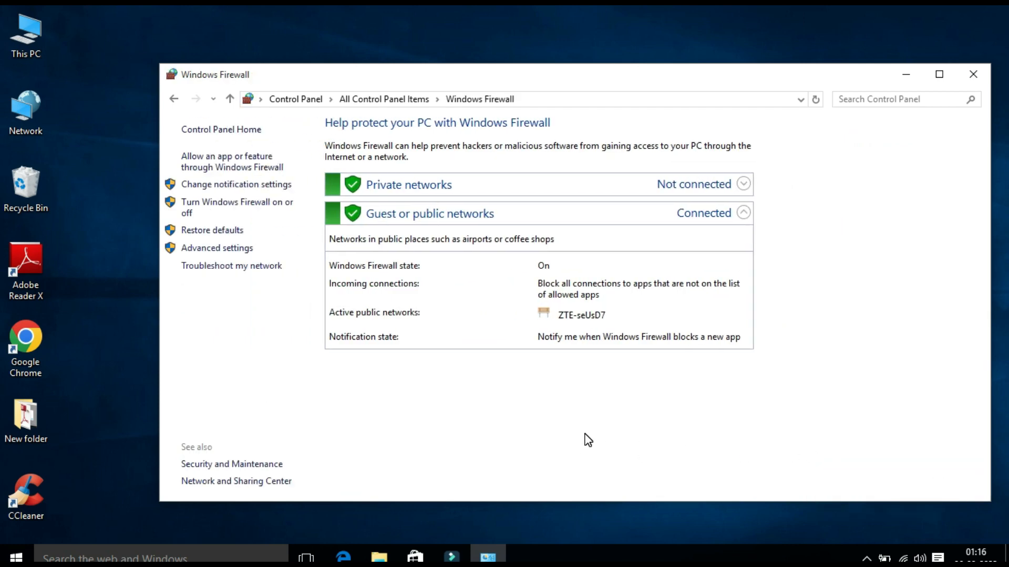
Step: Open the firewall's advanced settings and close their window again
{"action": "left_click", "coordinate": [225, 249]}
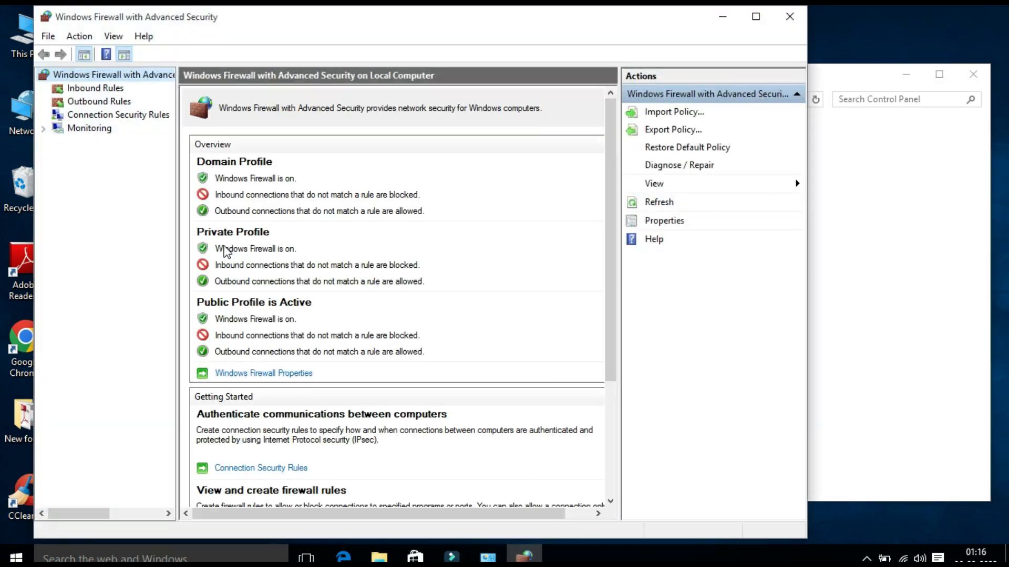
{"action": "left_click", "coordinate": [798, 21]}
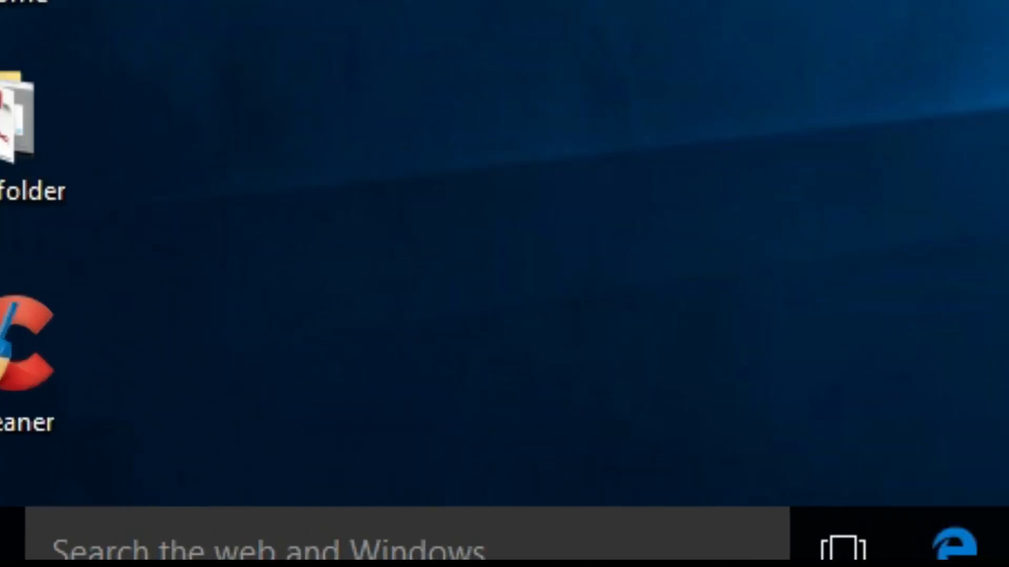
Step: Search Windows for wf.msc and launch Windows Firewall with Advanced Security
{"action": "left_click", "coordinate": [178, 543]}
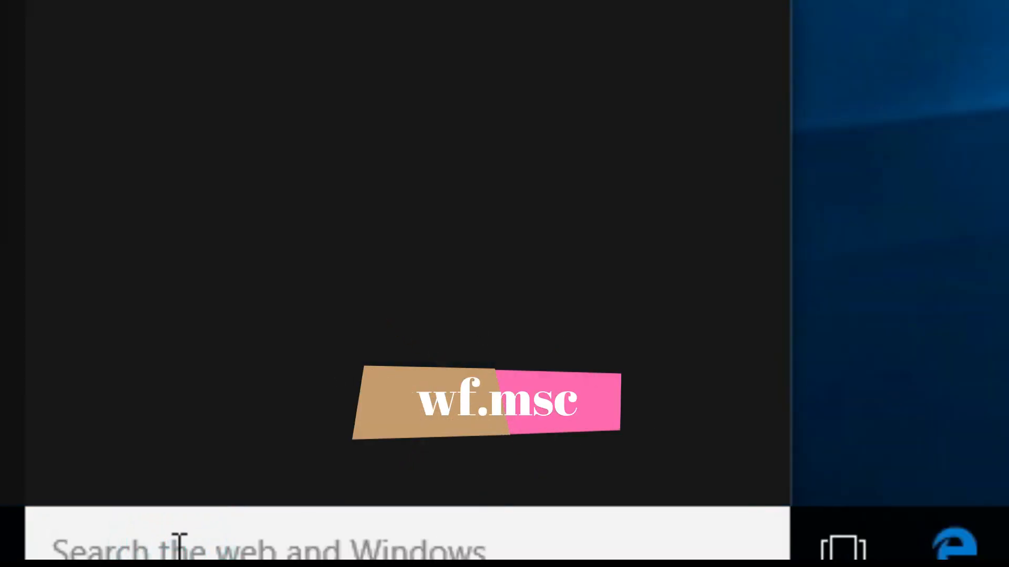
{"action": "type", "text": "w"}
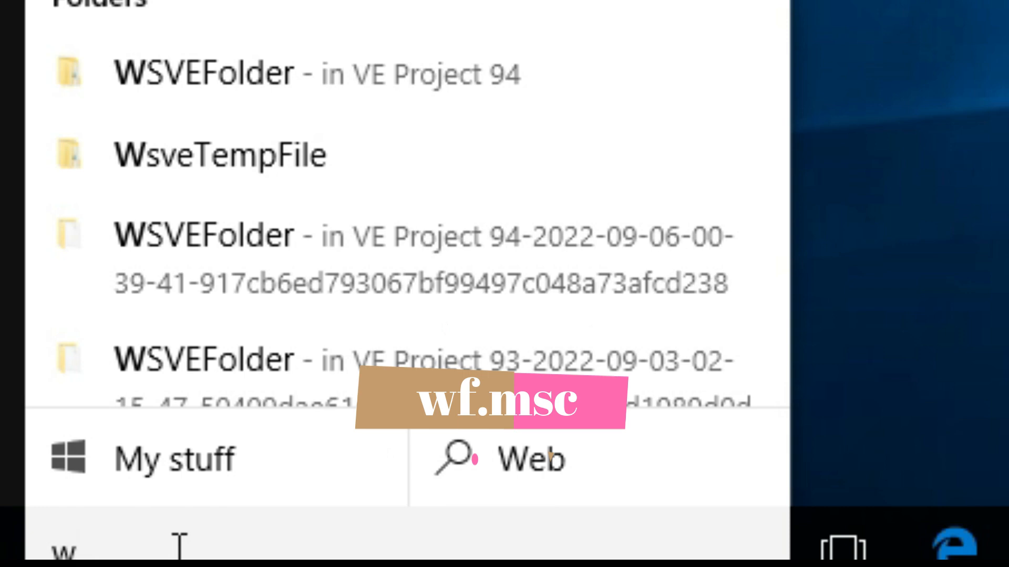
{"action": "type", "text": "f"}
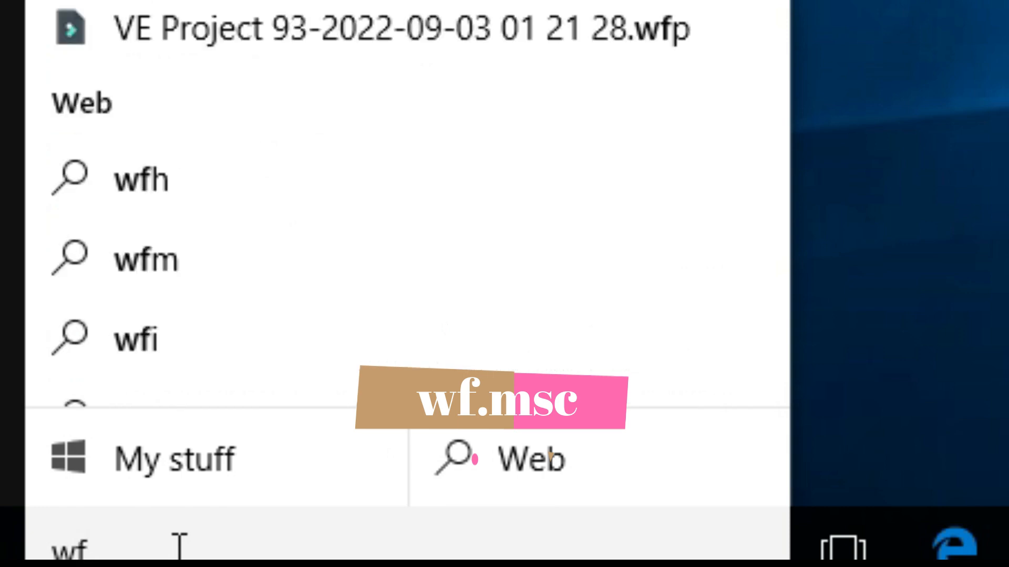
{"action": "type", "text": ".msc"}
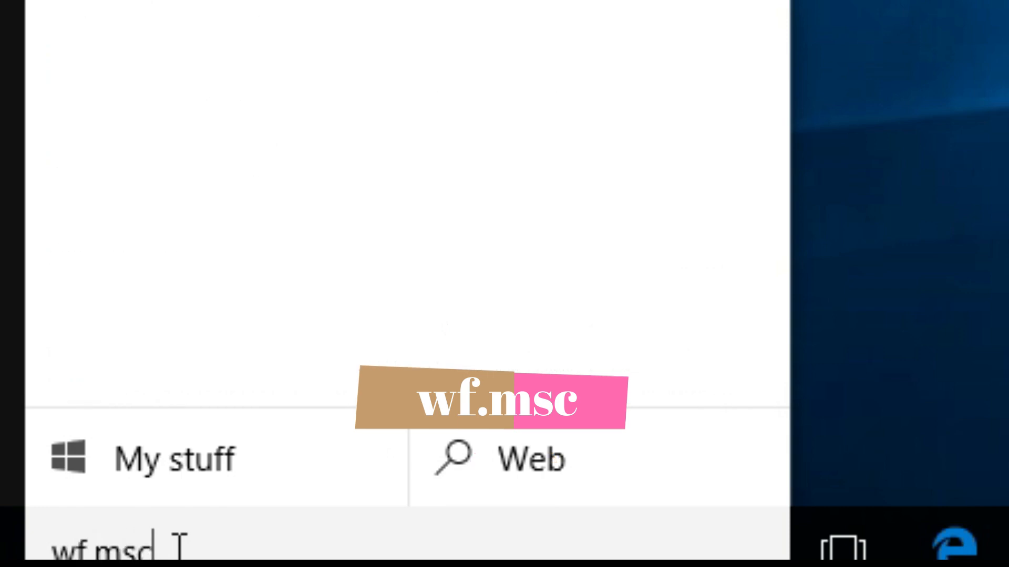
{"action": "key", "text": "Return"}
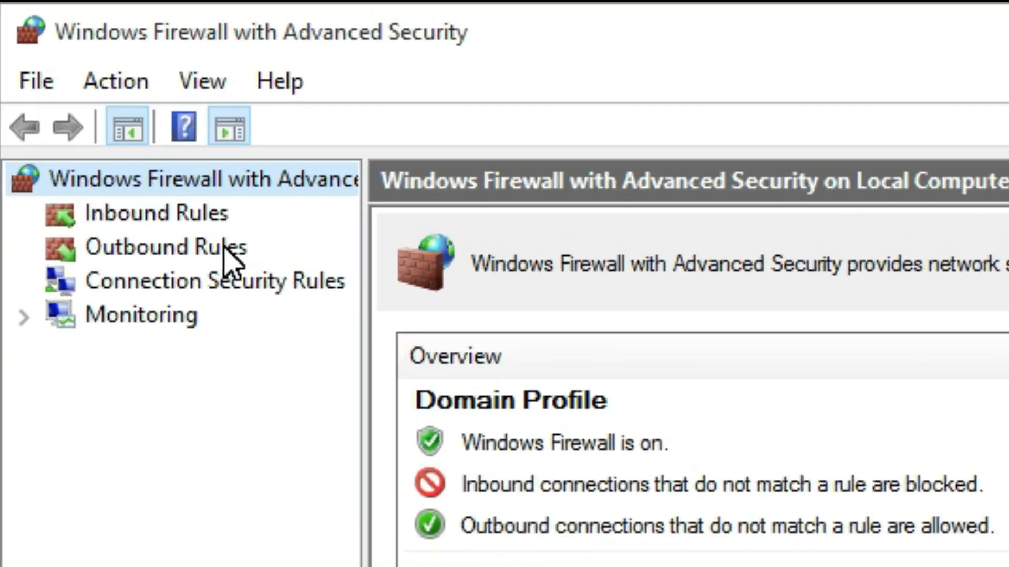
Step: Start a new outbound rule and choose Program as its rule type
{"action": "left_click", "coordinate": [225, 248]}
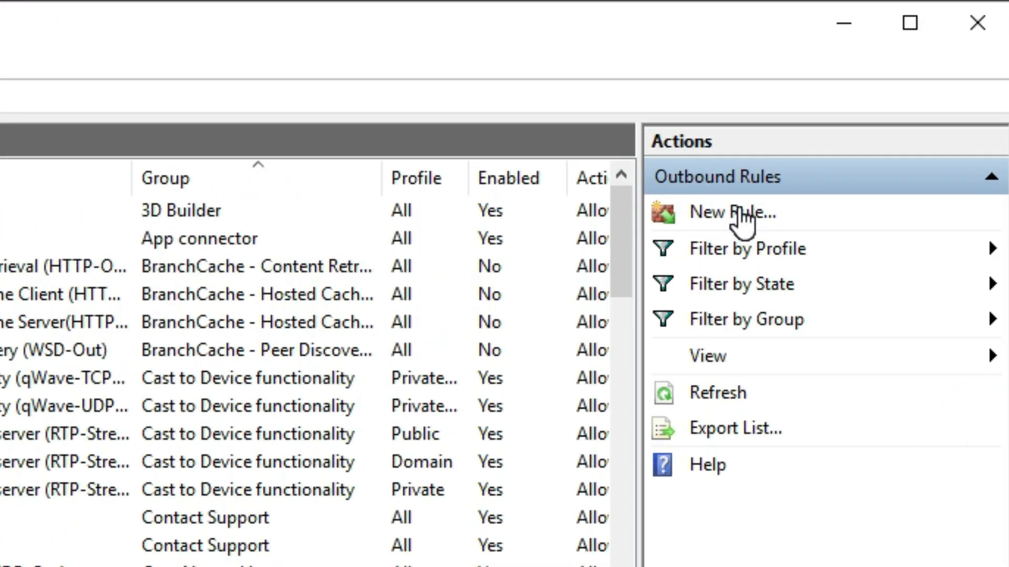
{"action": "left_click", "coordinate": [737, 209]}
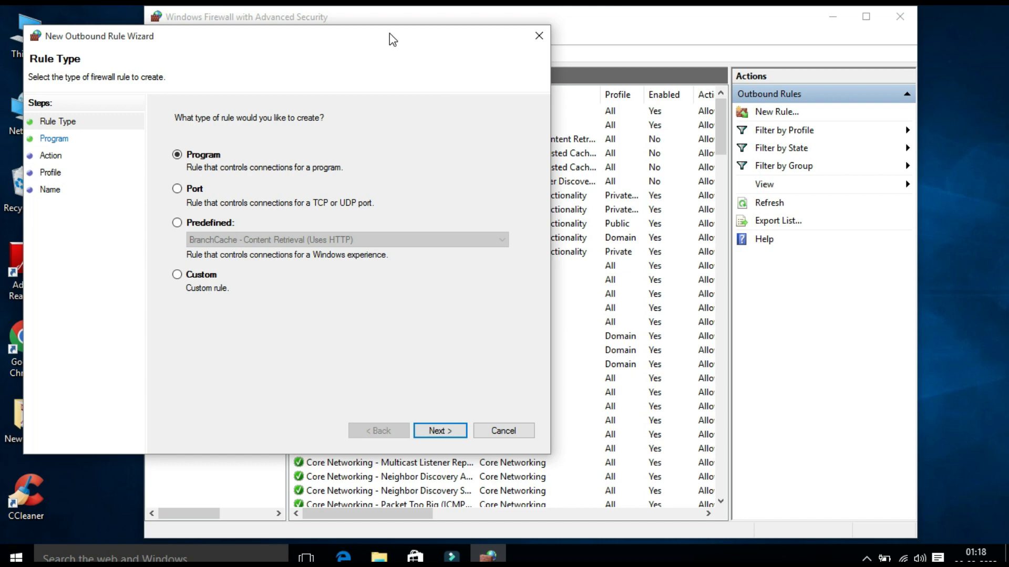
{"action": "left_click_drag", "start_coordinate": [389, 39], "coordinate": [586, 53]}
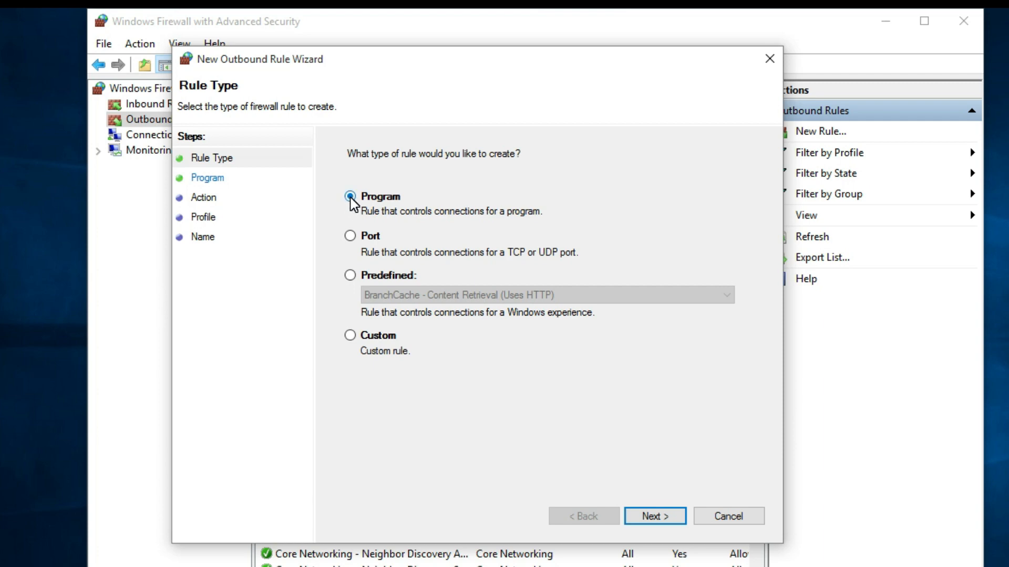
{"action": "left_click", "coordinate": [668, 517]}
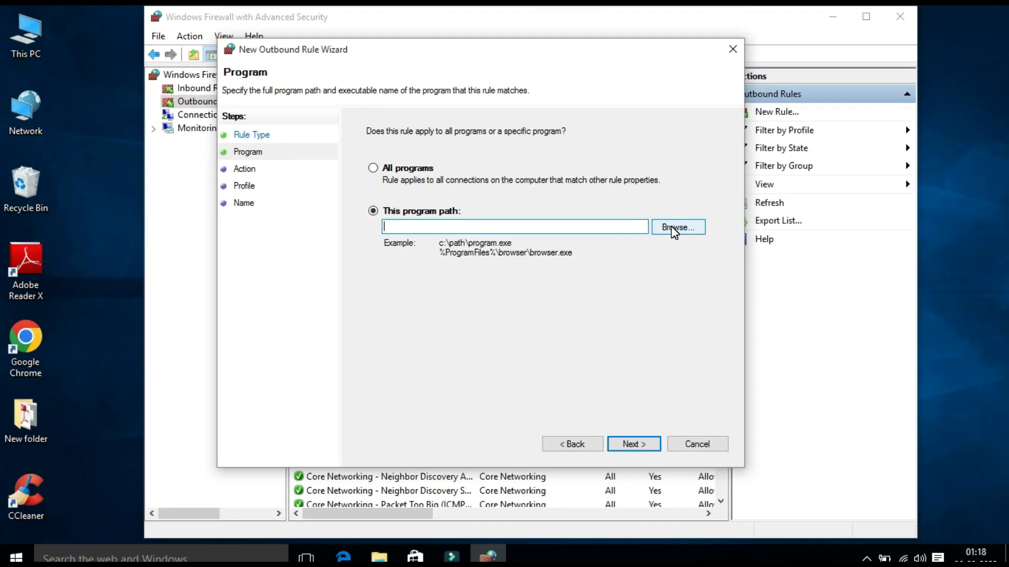
Step: Set the rule's program path to CCleaner64 in the CCleaner folder under Program Files on Local Disk (C:)
{"action": "left_click", "coordinate": [674, 230]}
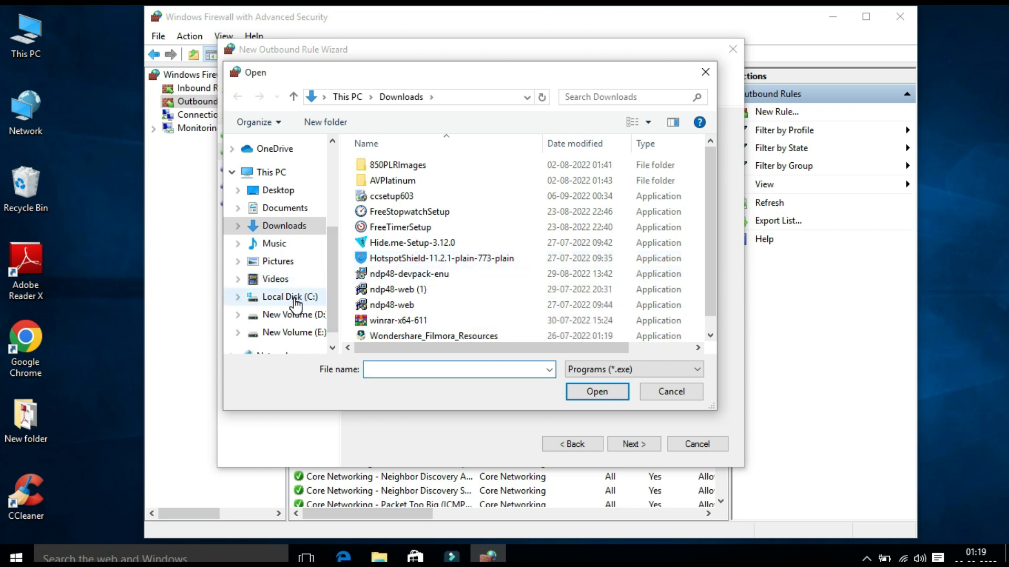
{"action": "left_click", "coordinate": [297, 302]}
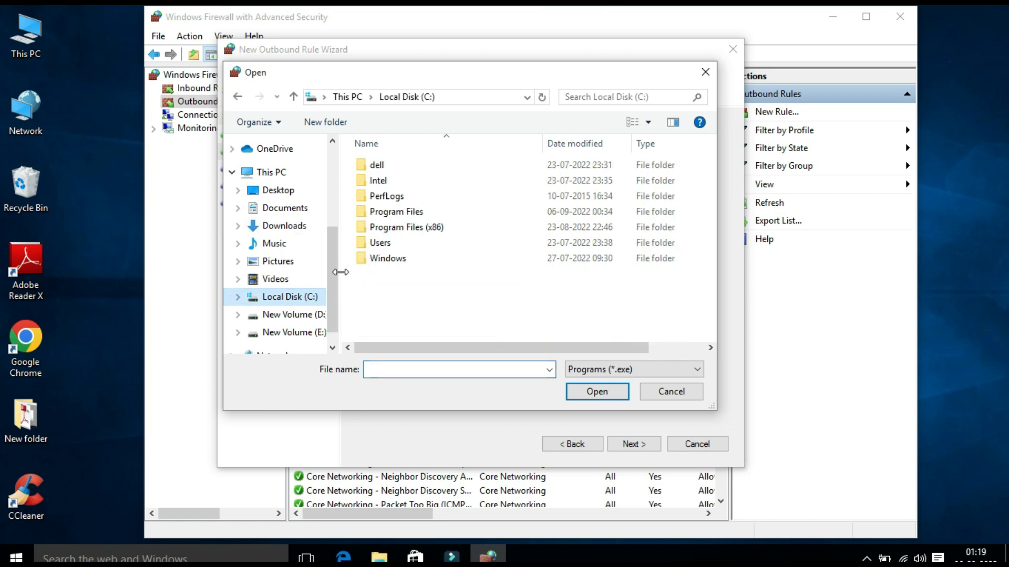
{"action": "double_click", "coordinate": [395, 211]}
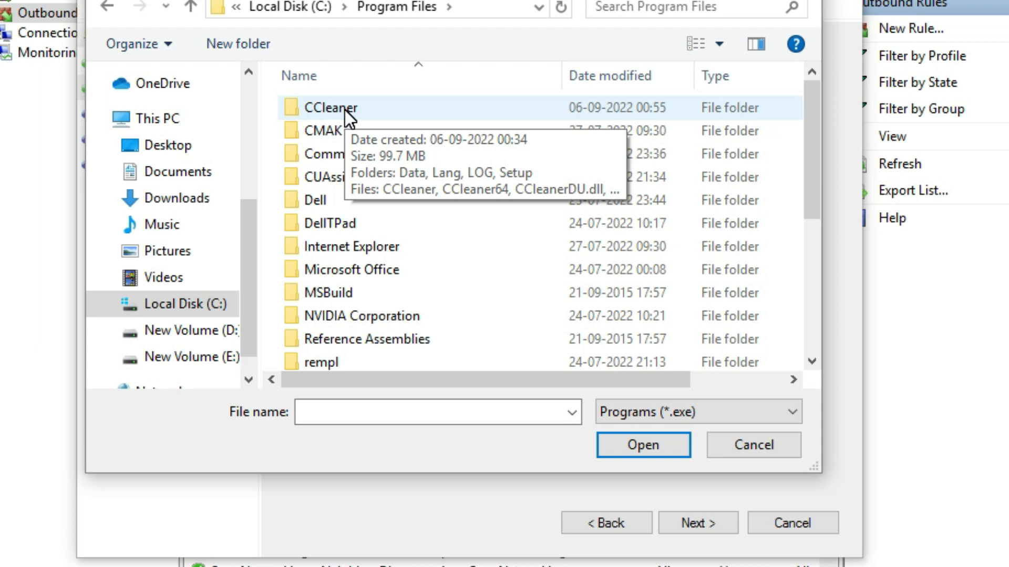
{"action": "double_click", "coordinate": [331, 107]}
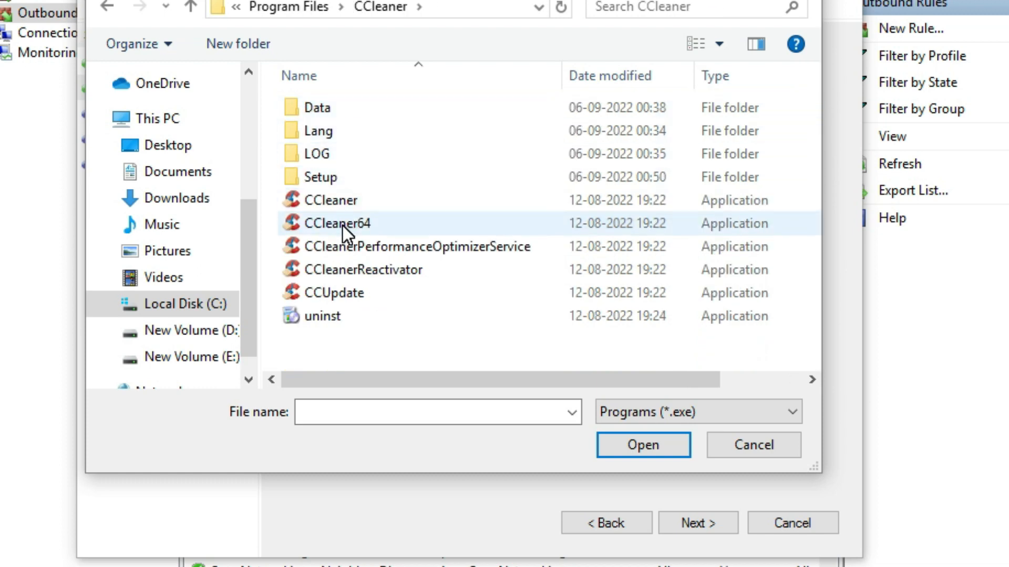
{"action": "mouse_move", "coordinate": [342, 225]}
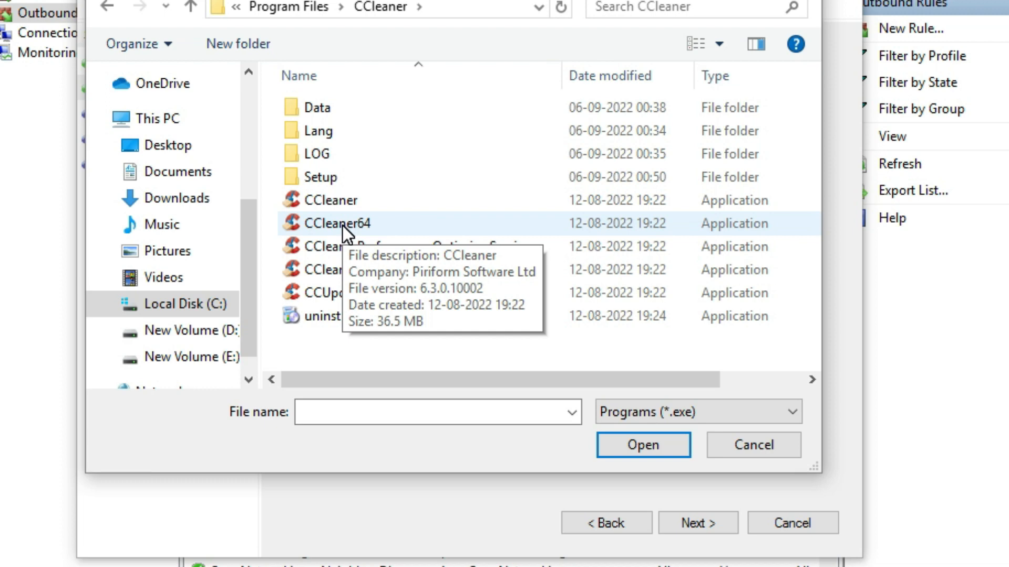
{"action": "left_click", "coordinate": [342, 225]}
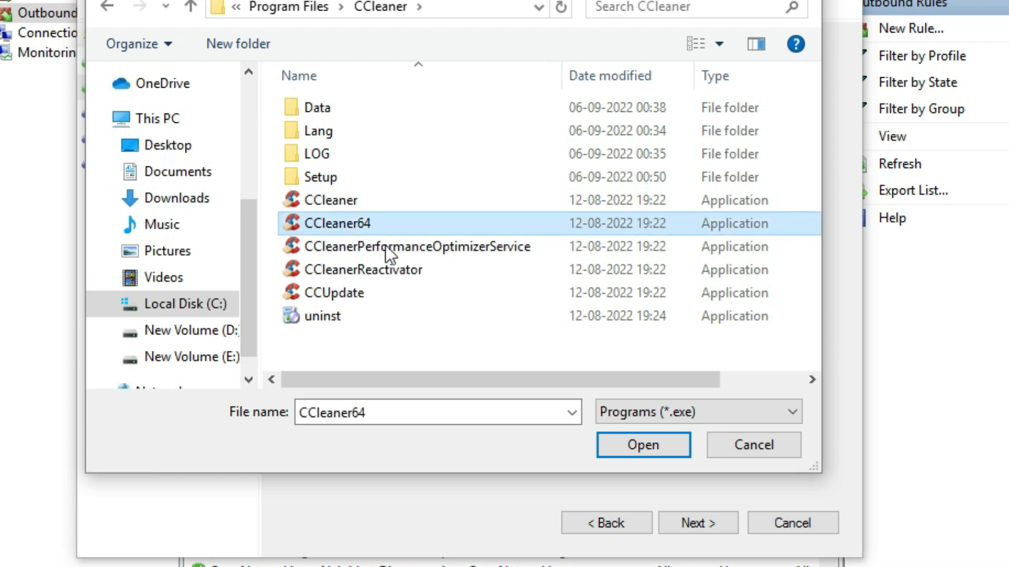
{"action": "left_click", "coordinate": [660, 452]}
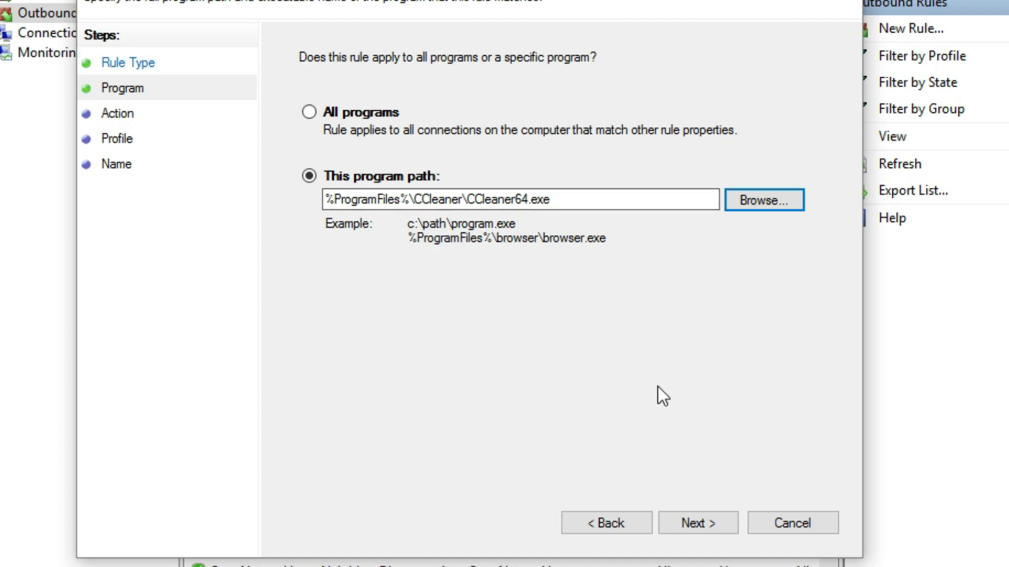
Step: Set the rule to block the connection and apply it to the Domain, Private and Public profiles
{"action": "left_click", "coordinate": [704, 522]}
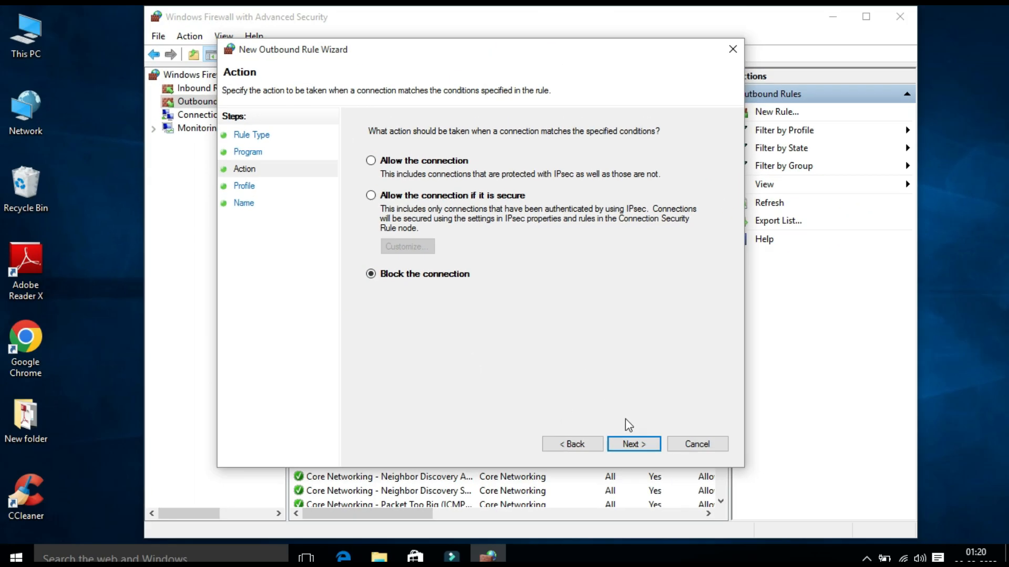
{"action": "left_click", "coordinate": [633, 445]}
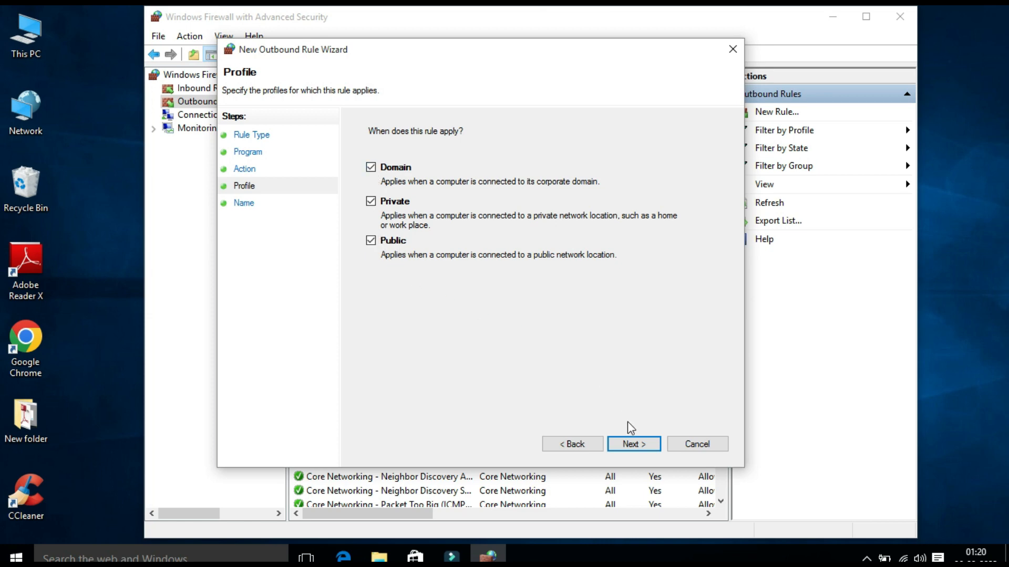
{"action": "left_click", "coordinate": [633, 445]}
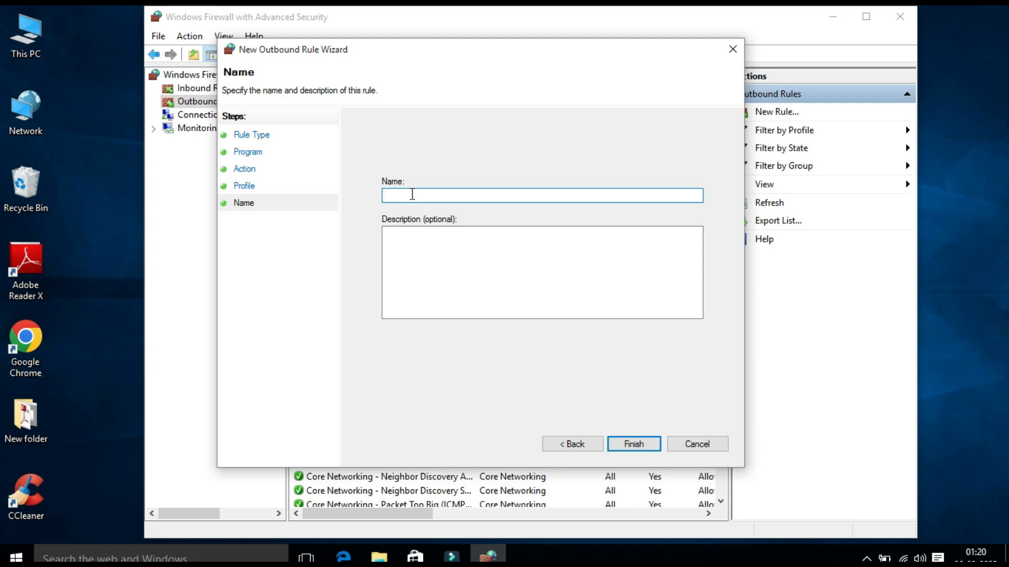
Step: Name the rule "Block CCleaner" without a description, finish creating it and select it among the outbound rules
{"action": "type", "text": "B"}
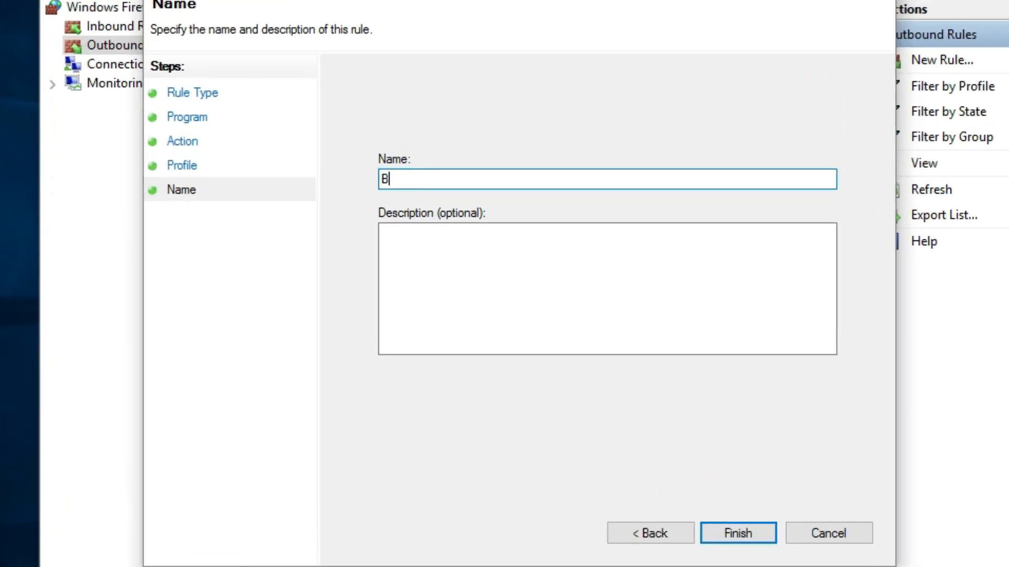
{"action": "type", "text": "lock CCleaner"}
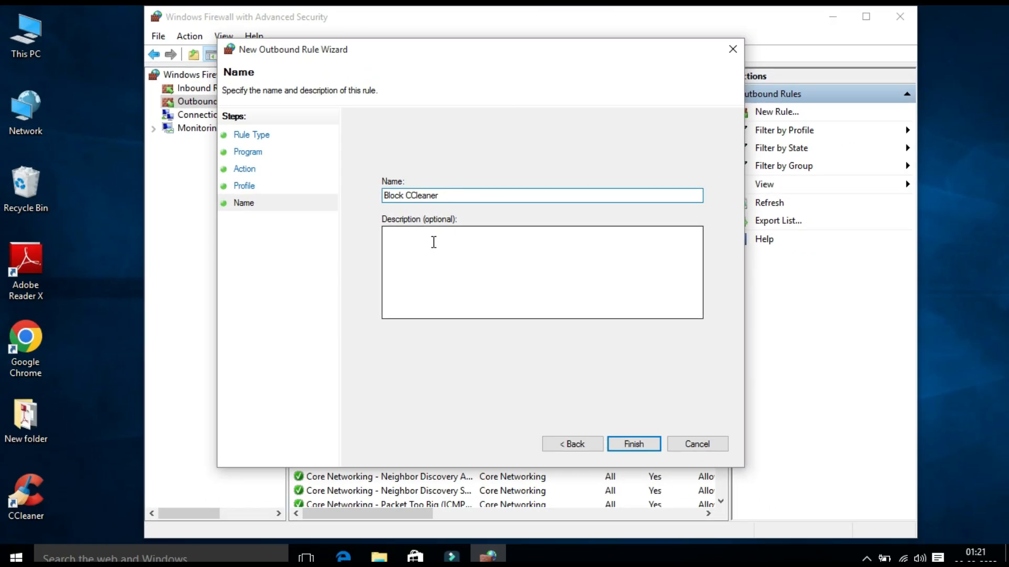
{"action": "left_click", "coordinate": [433, 242]}
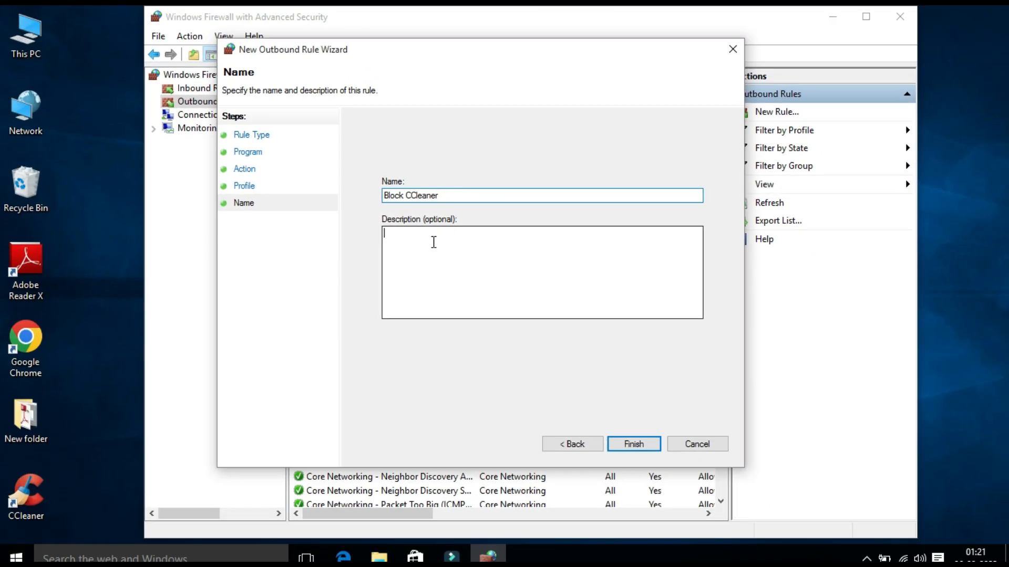
{"action": "left_click", "coordinate": [636, 444]}
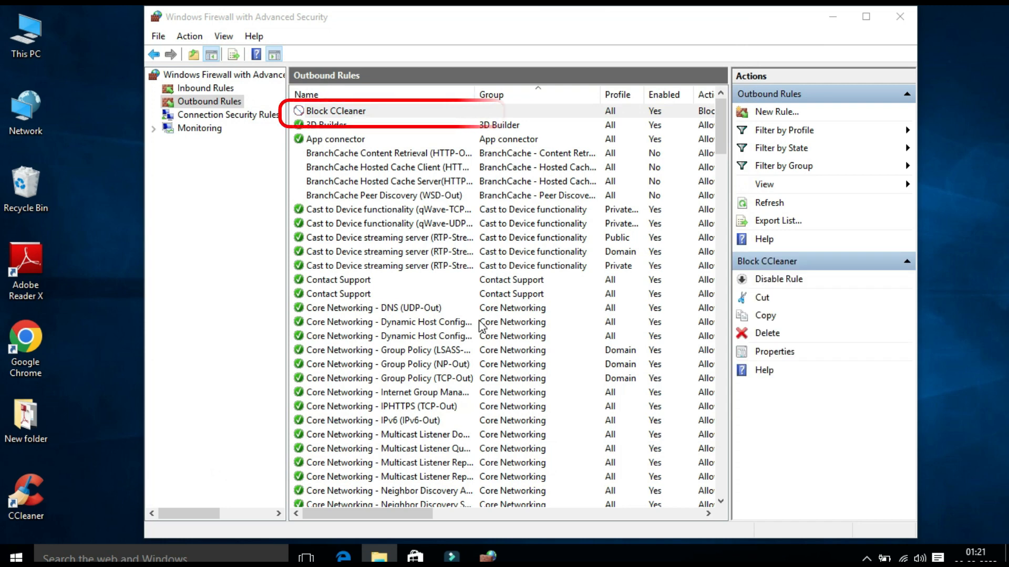
{"action": "left_click", "coordinate": [346, 112]}
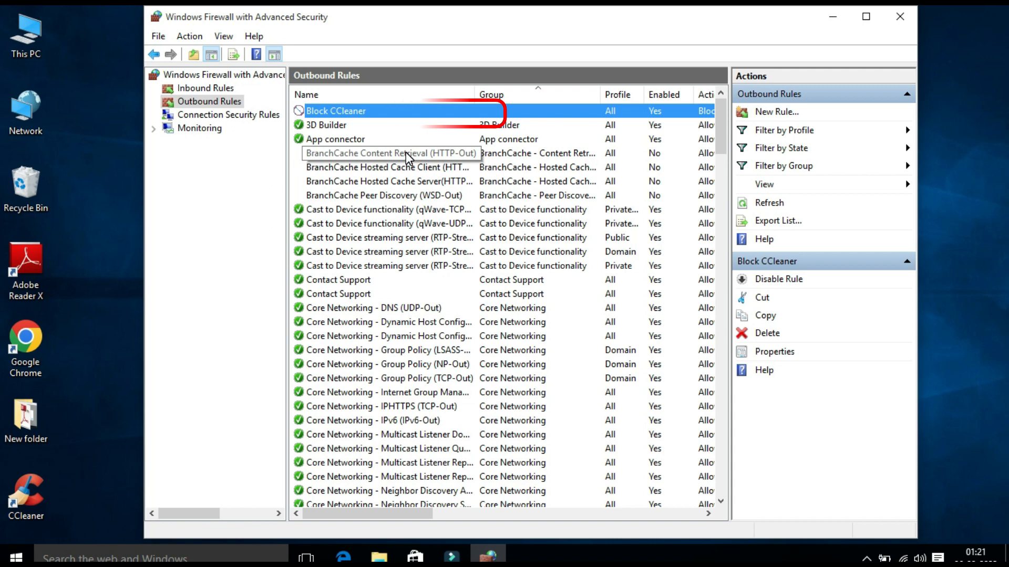
Step: Review the general, programs and services, and remote computers settings of the Block CCleaner rule, and close its properties without changes
{"action": "double_click", "coordinate": [383, 114]}
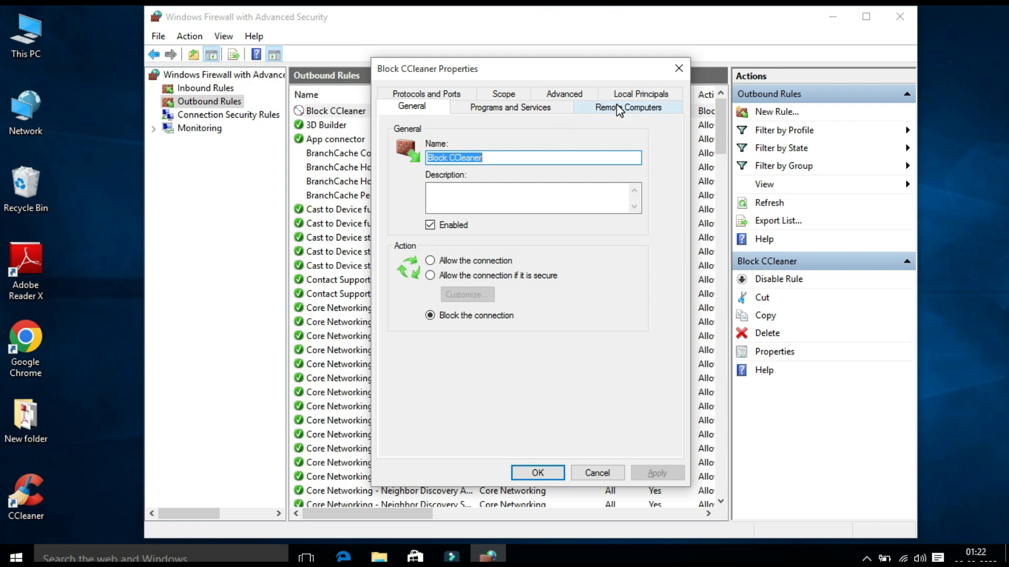
{"action": "left_click", "coordinate": [522, 108]}
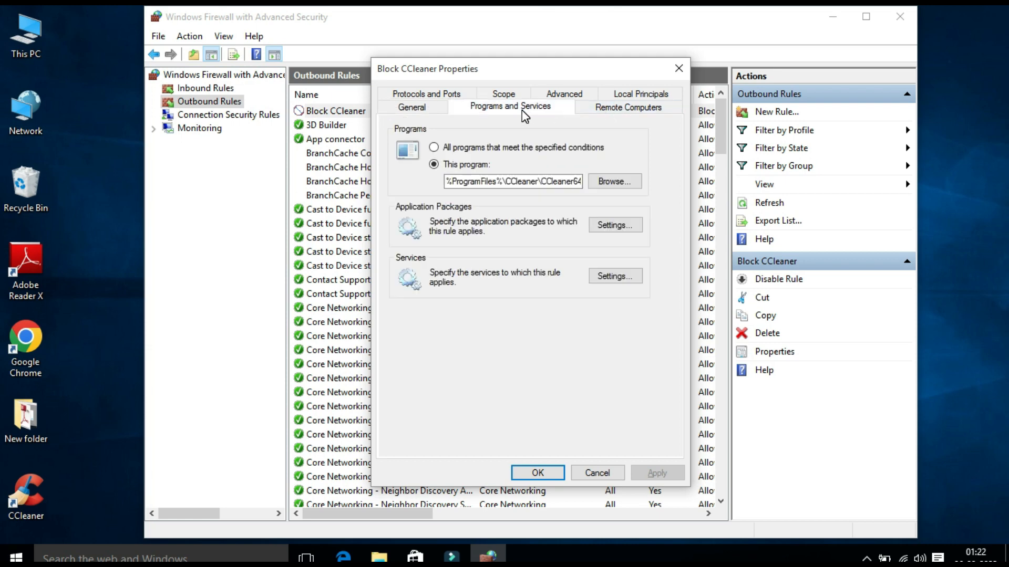
{"action": "left_click", "coordinate": [628, 110]}
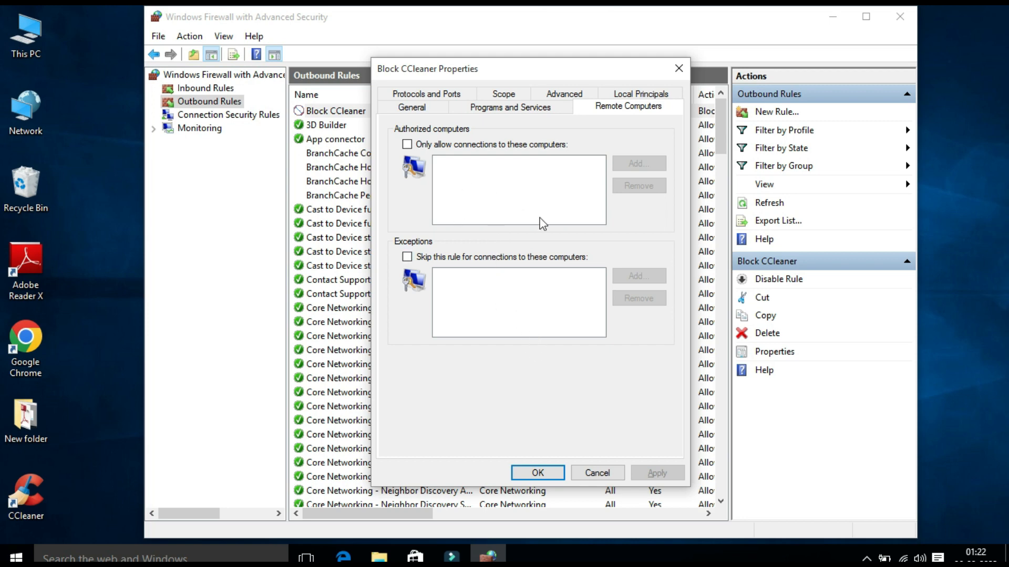
{"action": "left_click", "coordinate": [599, 472]}
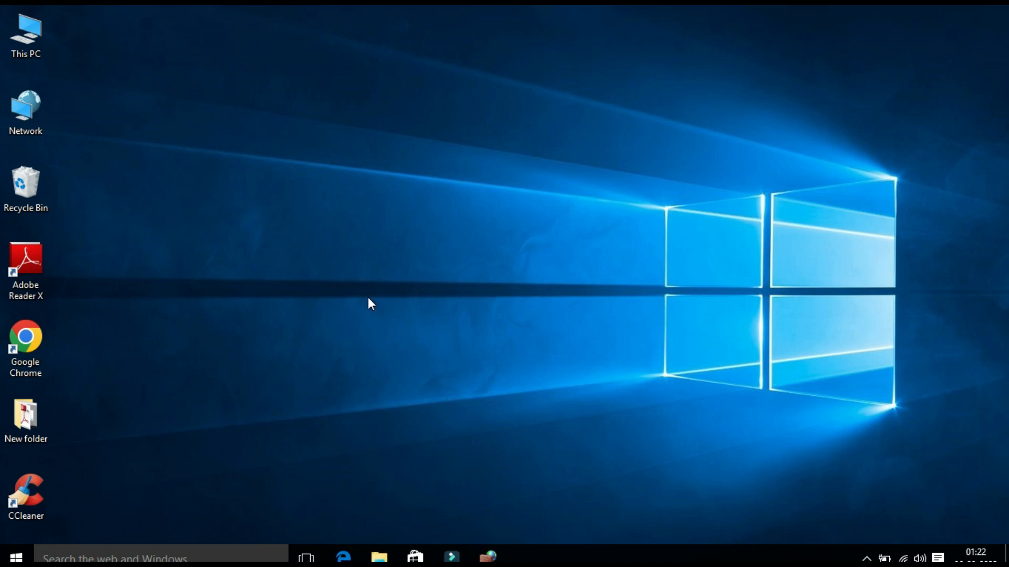
Step: Open CCleaner and check for updates to test the blocked connection, dismiss the update result and minimize CCleaner
{"action": "left_click", "coordinate": [36, 490]}
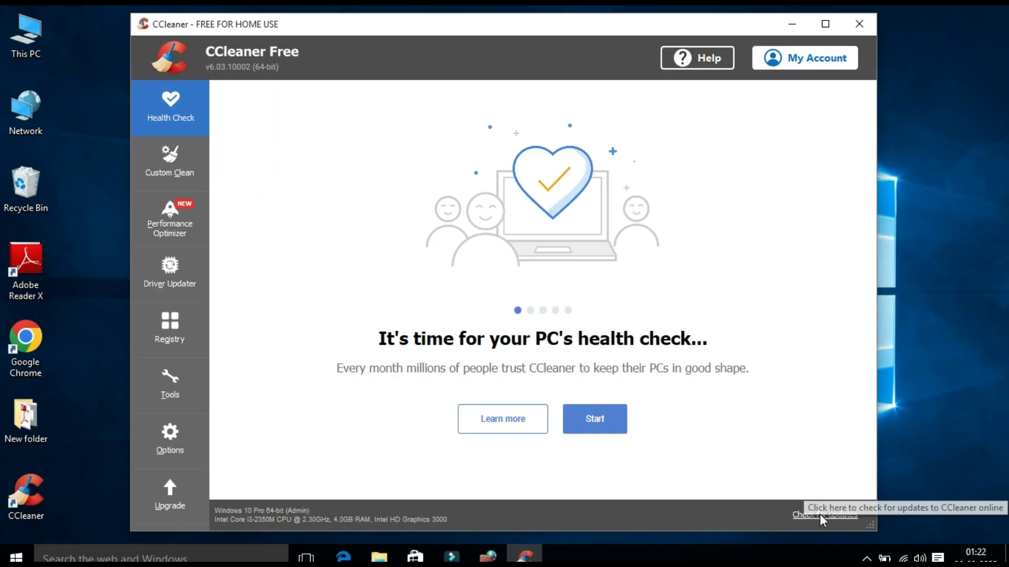
{"action": "left_click", "coordinate": [823, 516]}
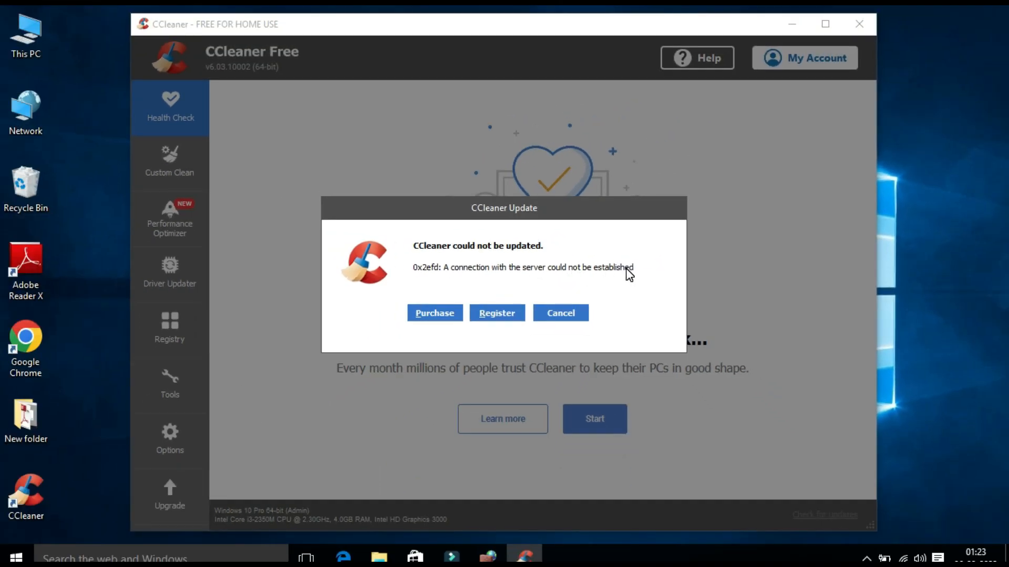
{"action": "left_click", "coordinate": [570, 313]}
{"action": "left_click", "coordinate": [792, 26]}
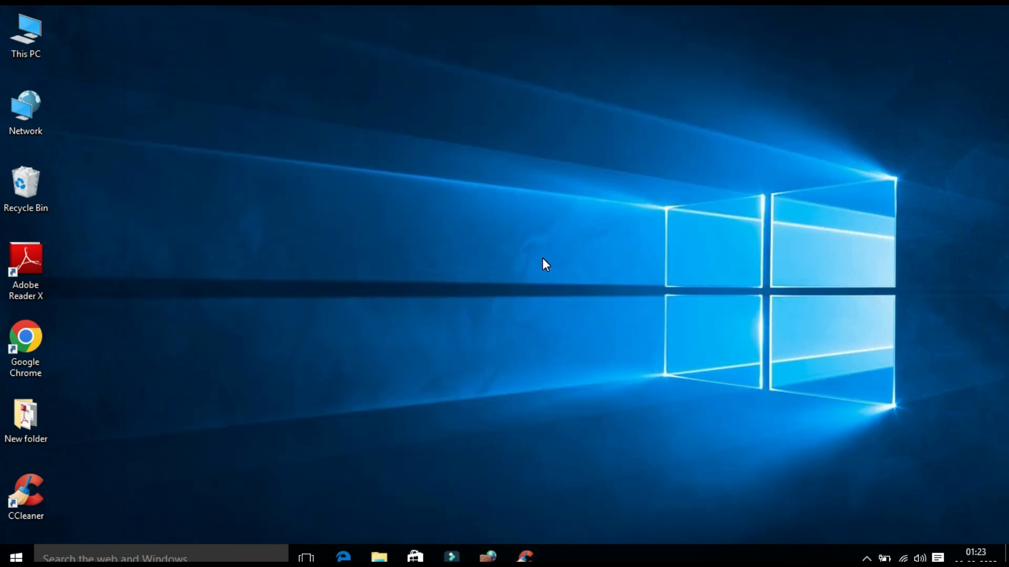
Step: Switch back to Windows Firewall with Advanced Security and set the Block CCleaner rule to allow the connection
{"action": "left_click", "coordinate": [488, 556]}
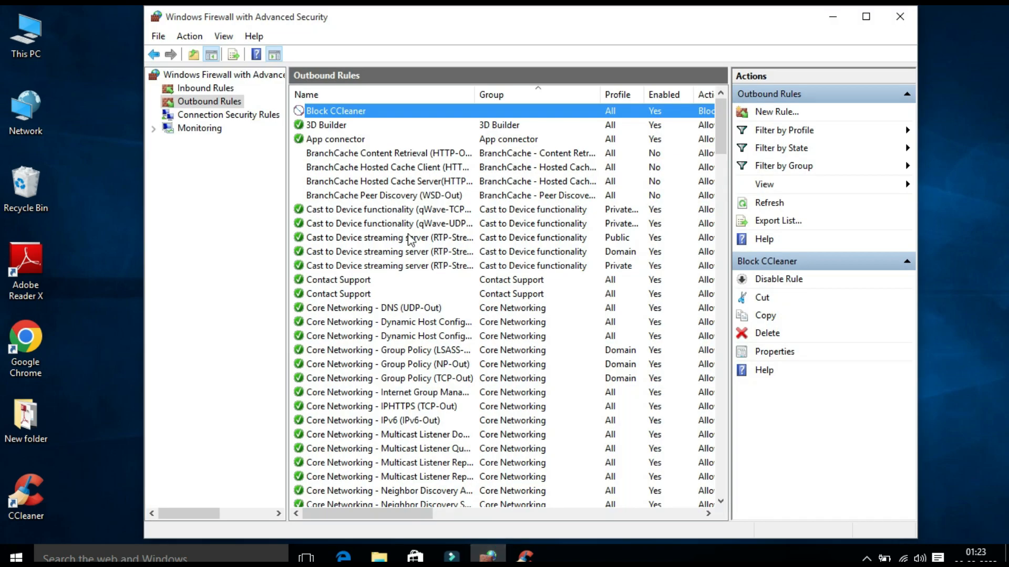
{"action": "double_click", "coordinate": [357, 111]}
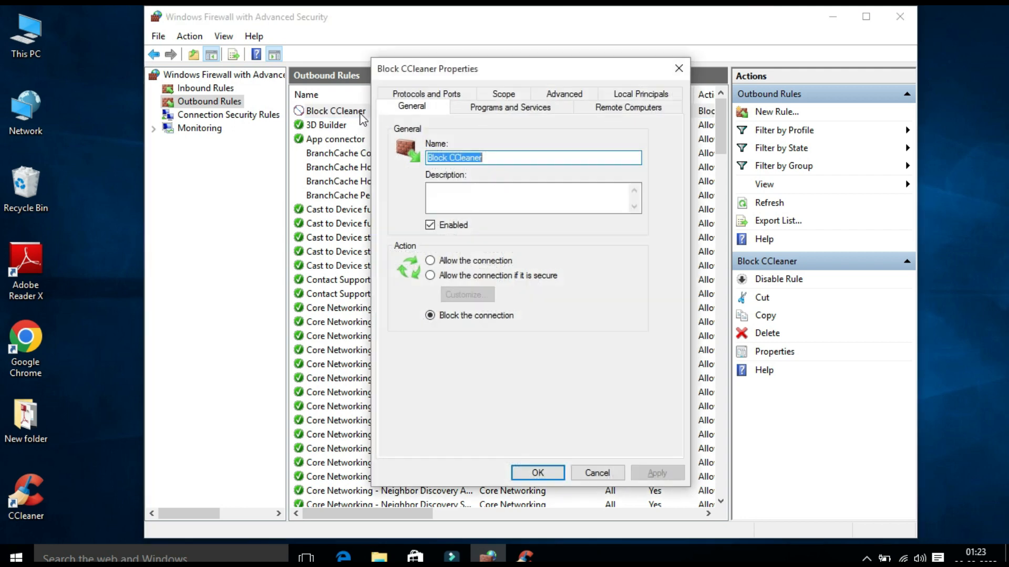
{"action": "left_click", "coordinate": [430, 260]}
{"action": "left_click", "coordinate": [656, 473]}
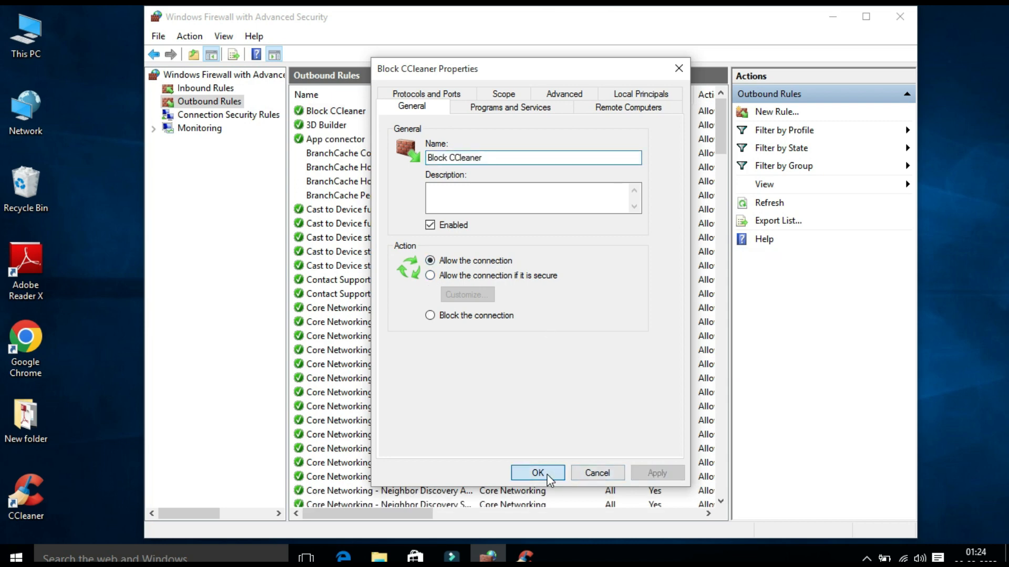
{"action": "left_click", "coordinate": [548, 477]}
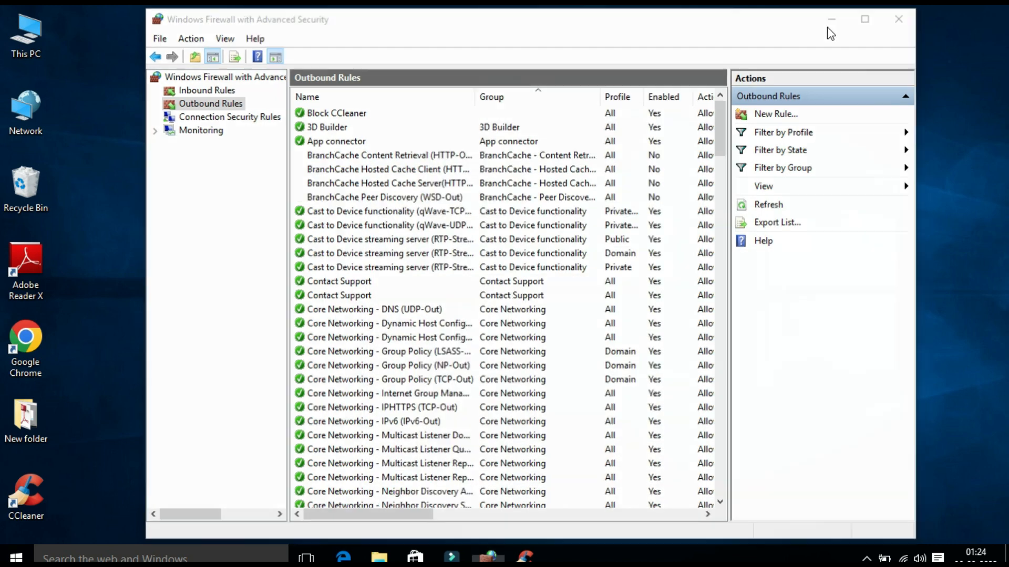
Step: Restart CCleaner, check for updates again to test the allowed connection, and close the program
{"action": "left_click", "coordinate": [831, 21]}
{"action": "left_click", "coordinate": [521, 556]}
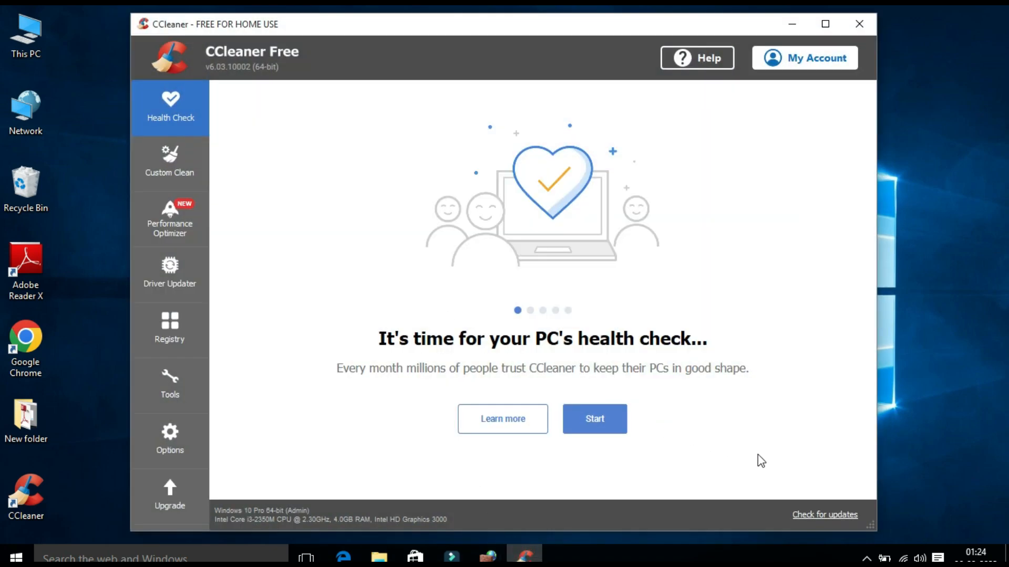
{"action": "left_click", "coordinate": [859, 23]}
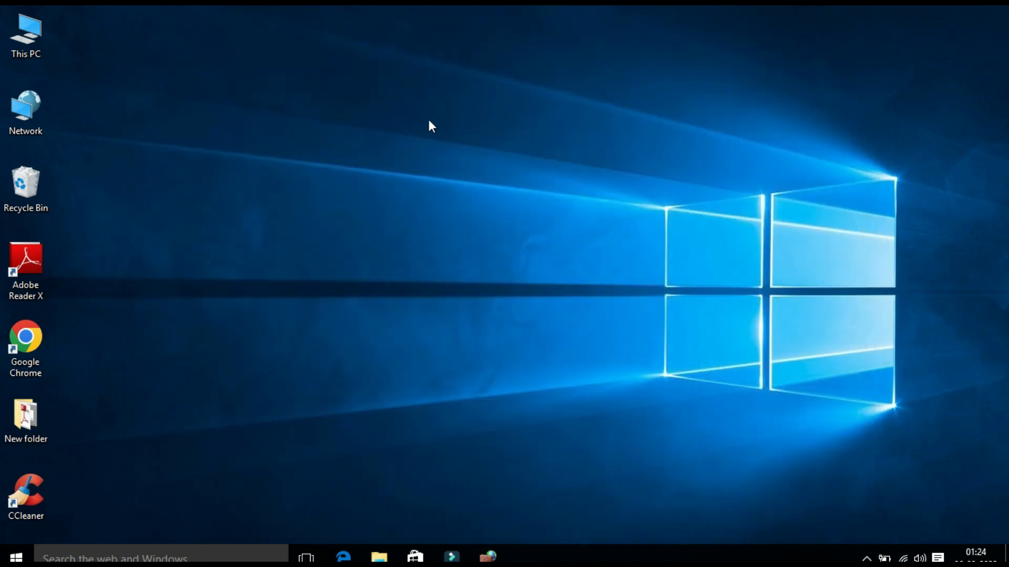
{"action": "double_click", "coordinate": [33, 486]}
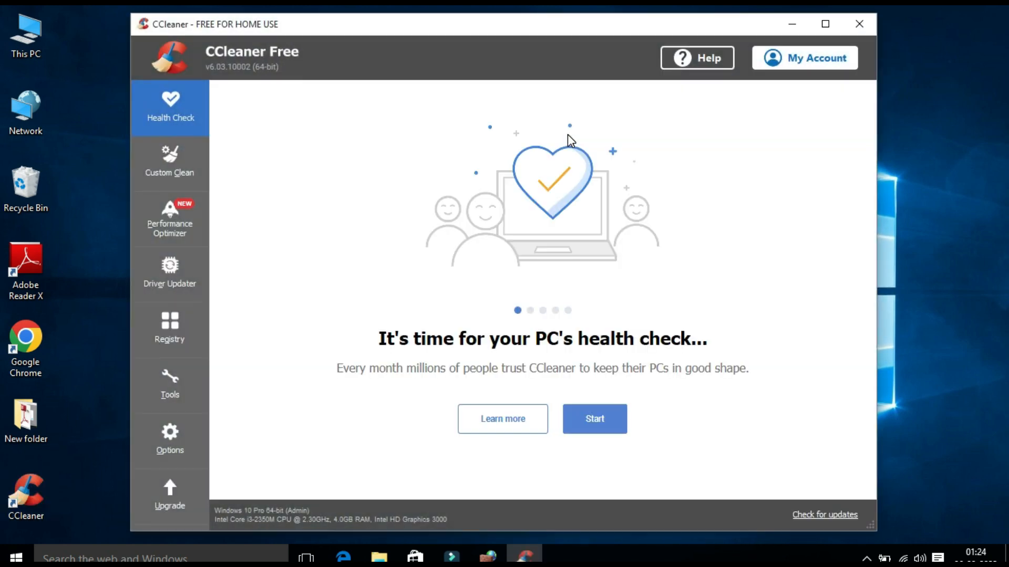
{"action": "left_click", "coordinate": [825, 515]}
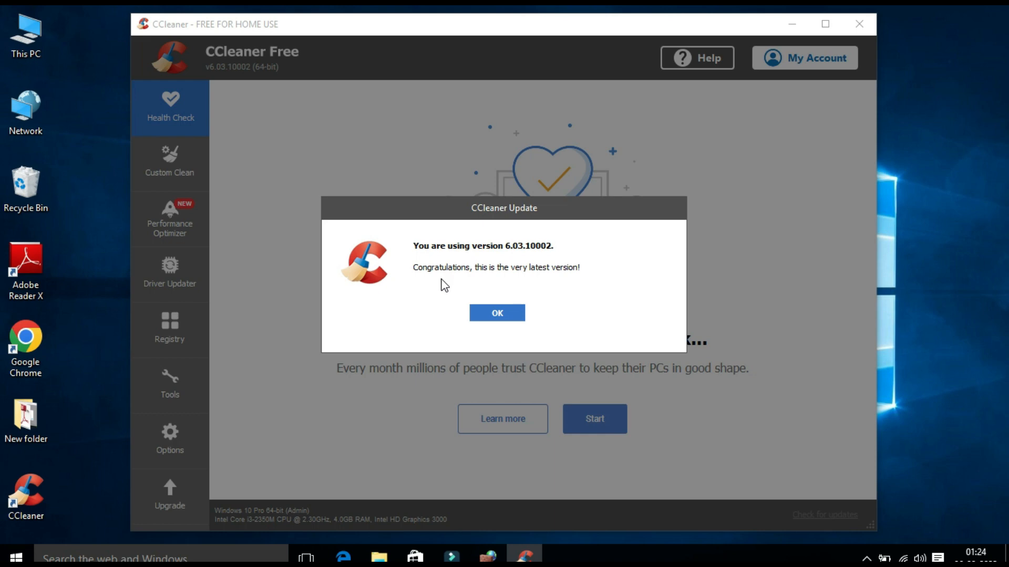
{"action": "left_click", "coordinate": [497, 313]}
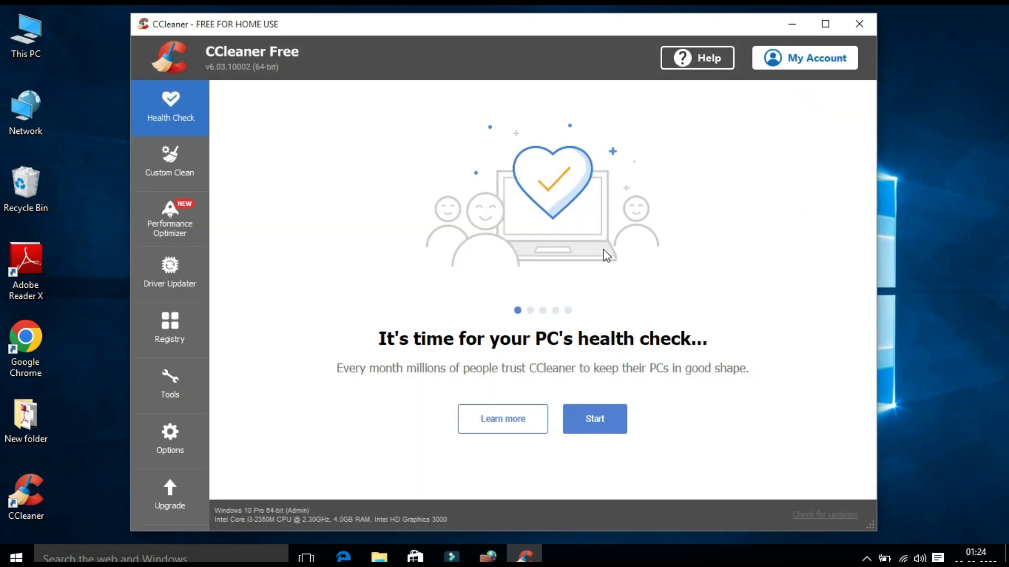
{"action": "left_click", "coordinate": [859, 24]}
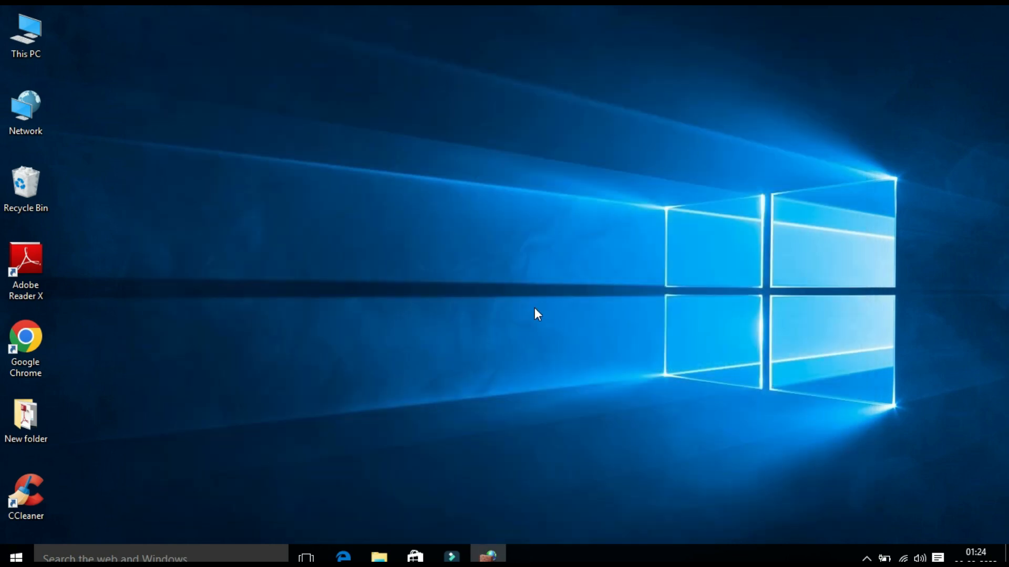
Step: Return to Windows Firewall with Advanced Security and start a new outbound rule of the Program type
{"action": "left_click", "coordinate": [492, 557]}
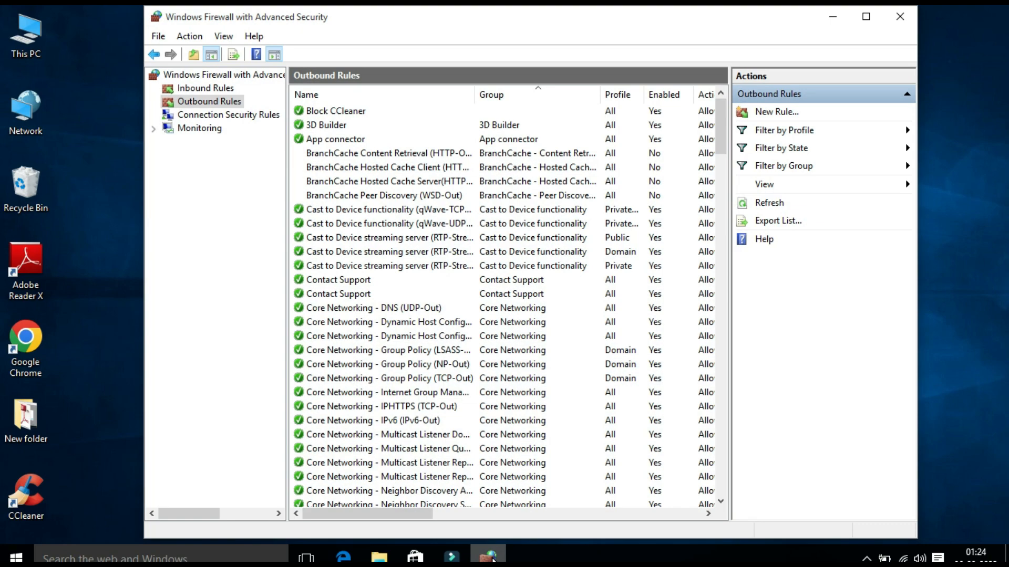
{"action": "left_click", "coordinate": [491, 558]}
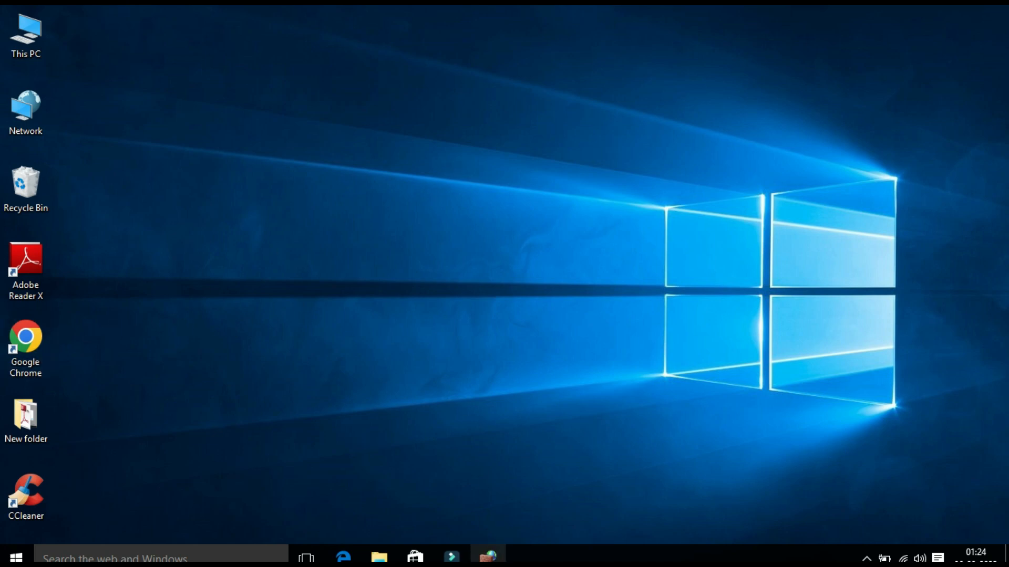
{"action": "left_click", "coordinate": [488, 557]}
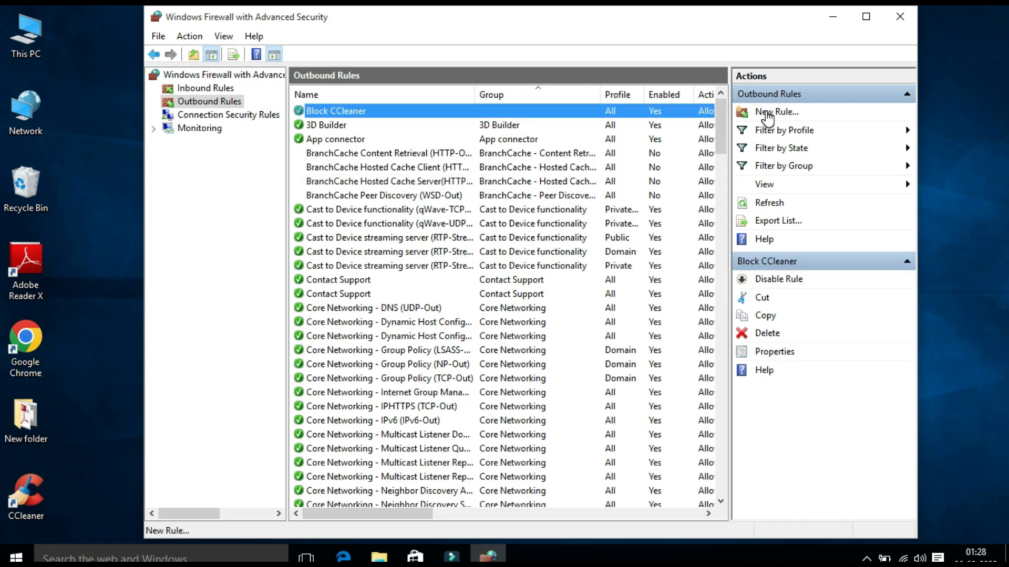
{"action": "left_click", "coordinate": [767, 114]}
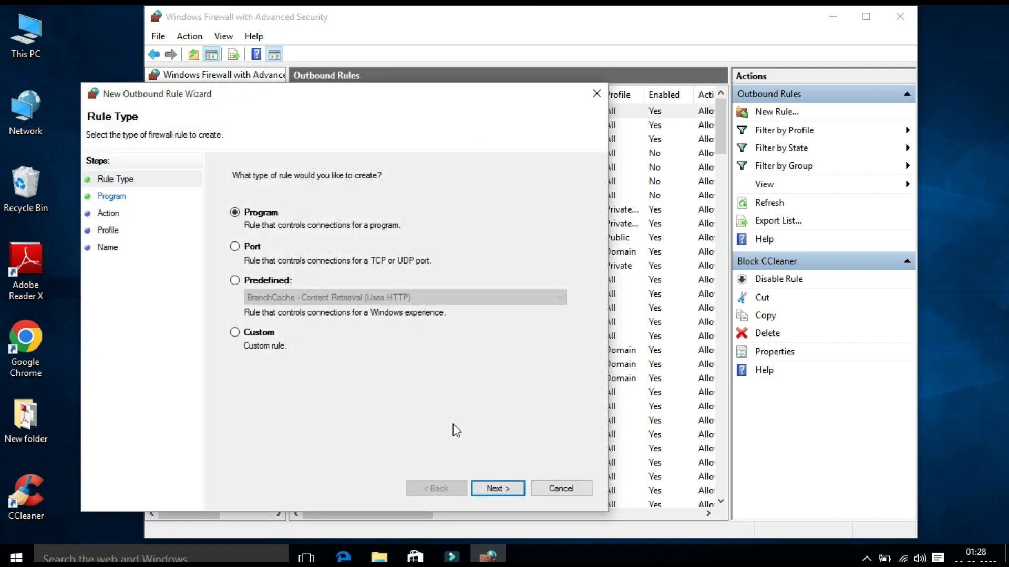
{"action": "left_click", "coordinate": [495, 490]}
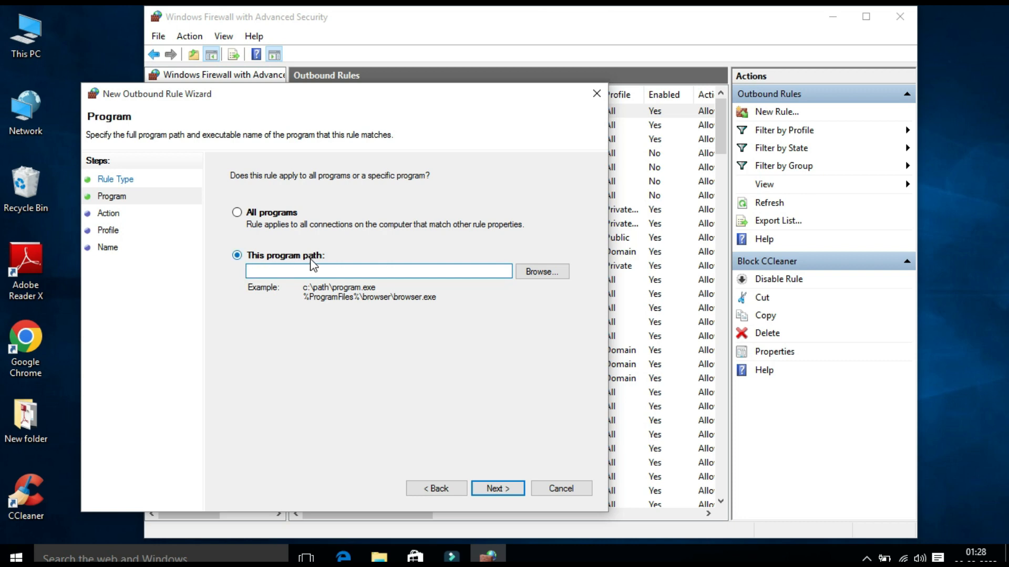
Step: Set the rule's program path to chrome in Google\Chrome\Application under Program Files (x86) on Local Disk (C:)
{"action": "left_click", "coordinate": [540, 273]}
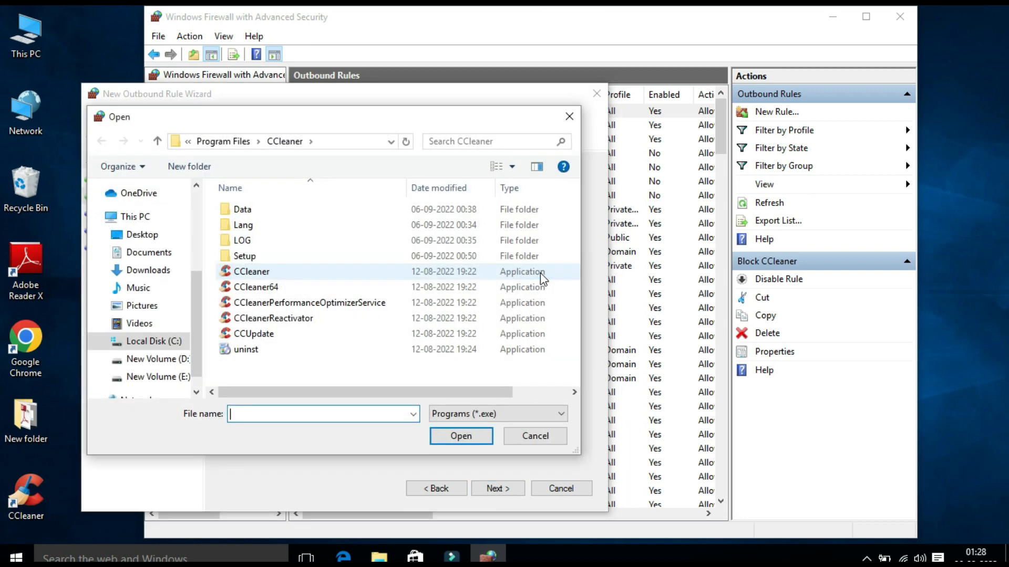
{"action": "left_click", "coordinate": [153, 342]}
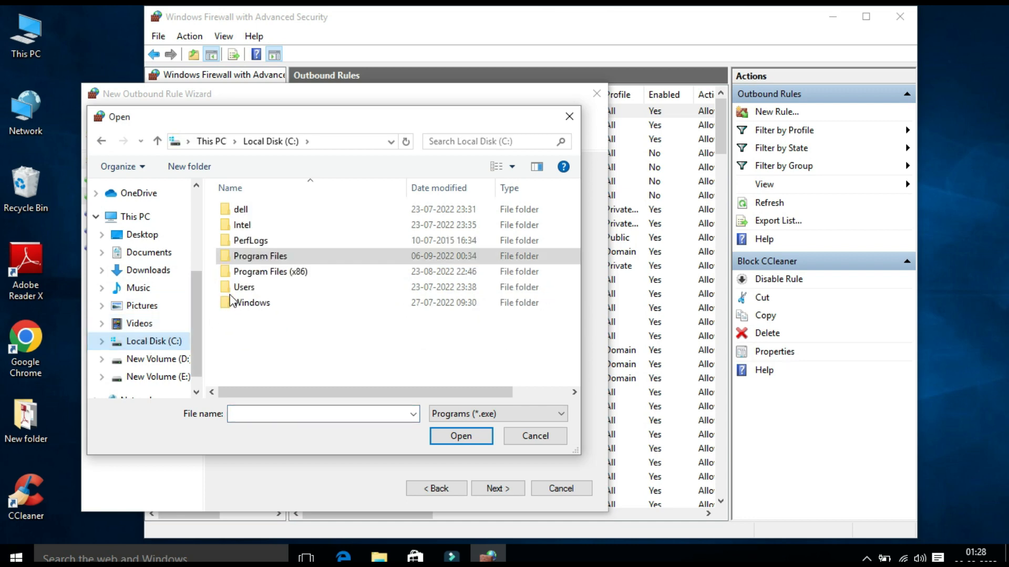
{"action": "double_click", "coordinate": [254, 273]}
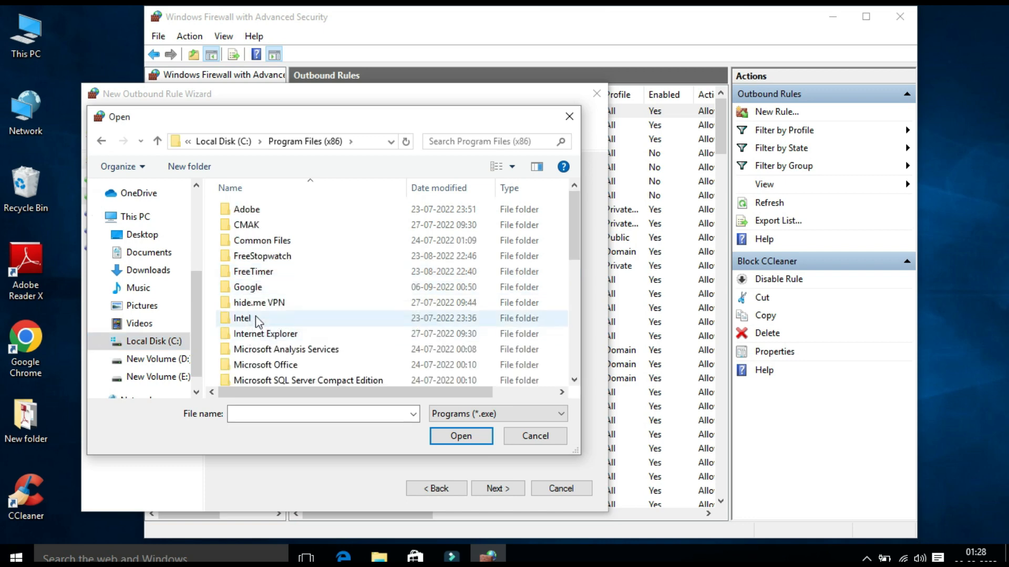
{"action": "double_click", "coordinate": [257, 289]}
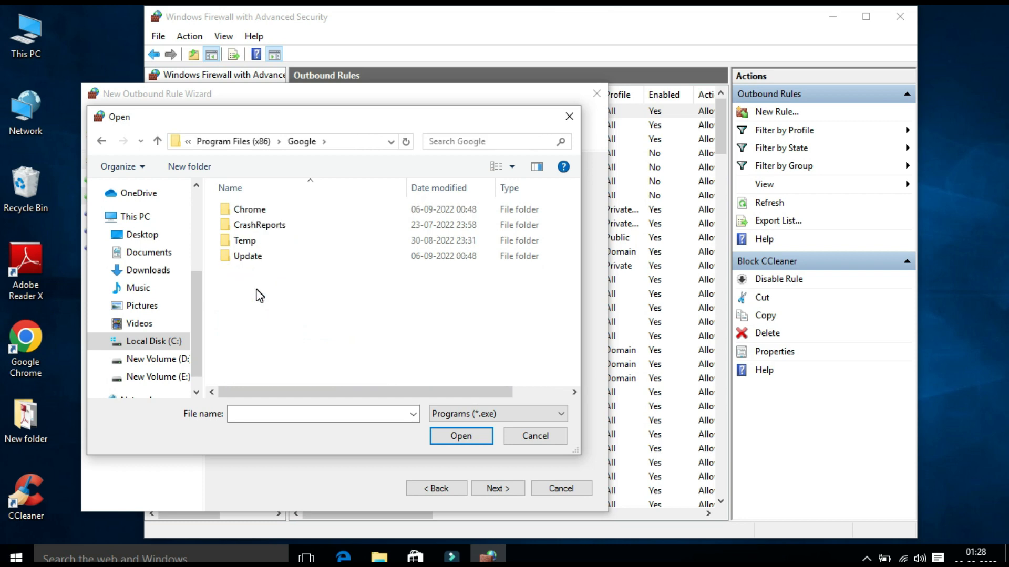
{"action": "double_click", "coordinate": [245, 213]}
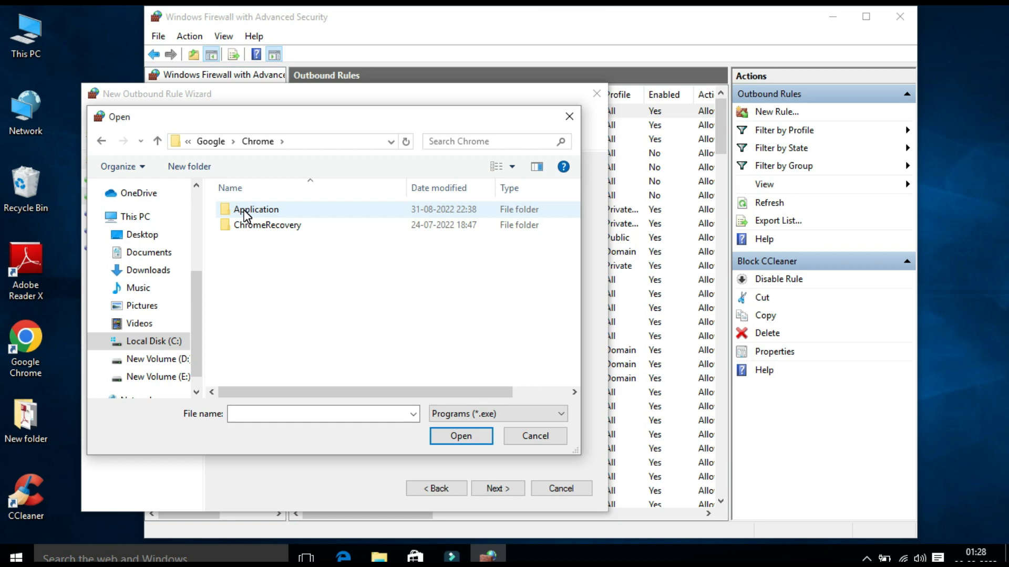
{"action": "double_click", "coordinate": [246, 210]}
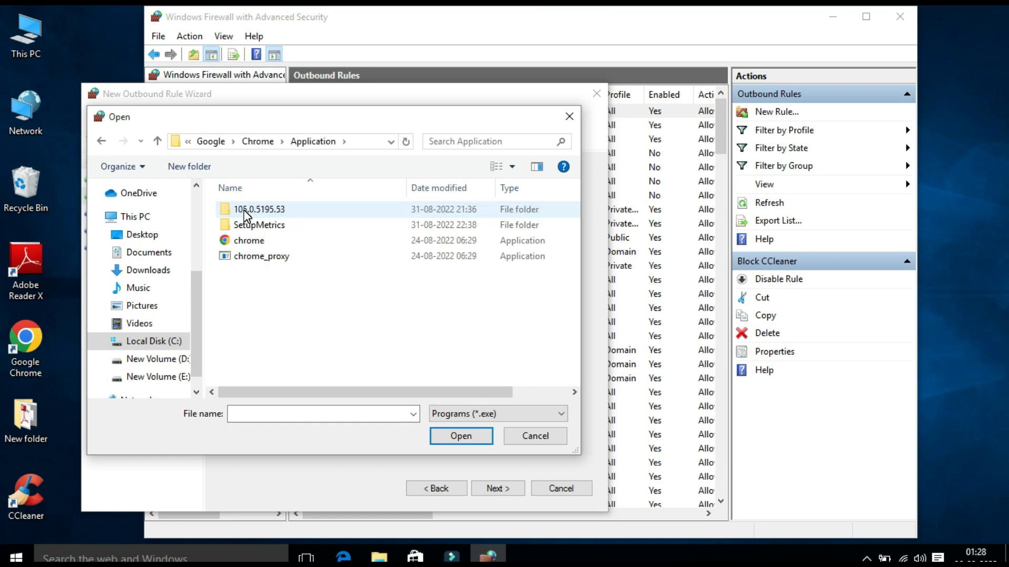
{"action": "left_click", "coordinate": [251, 241]}
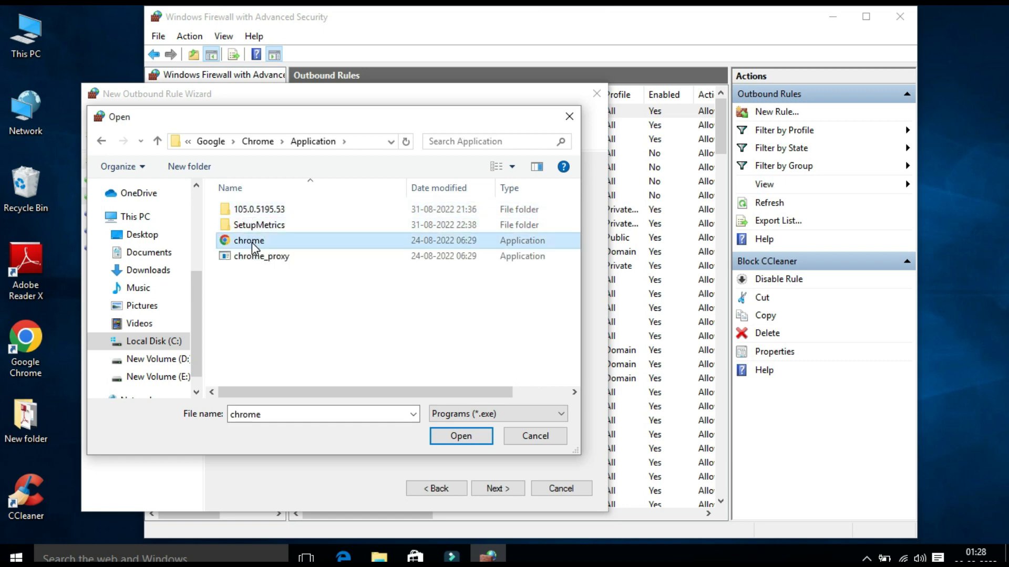
{"action": "left_click", "coordinate": [460, 437]}
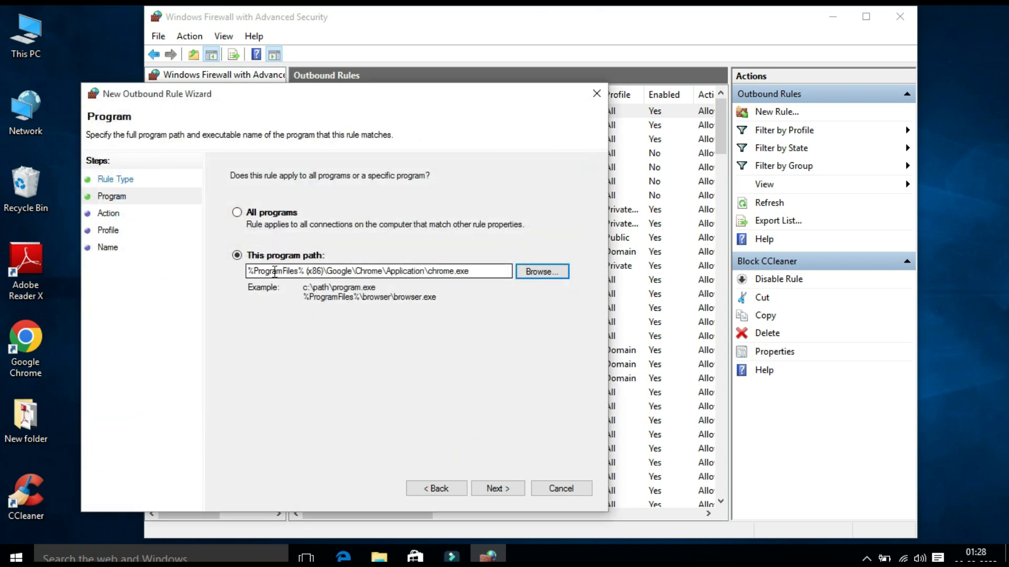
Step: Keep the new rule's action as Block the connection and apply it to the Domain, Private and Public profiles
{"action": "left_click", "coordinate": [498, 490]}
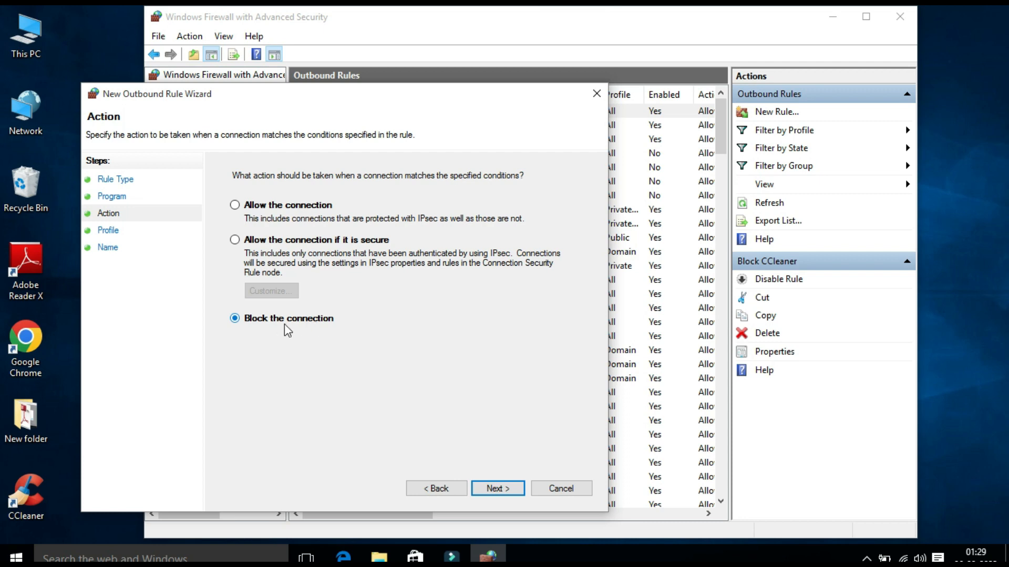
{"action": "left_click", "coordinate": [498, 488]}
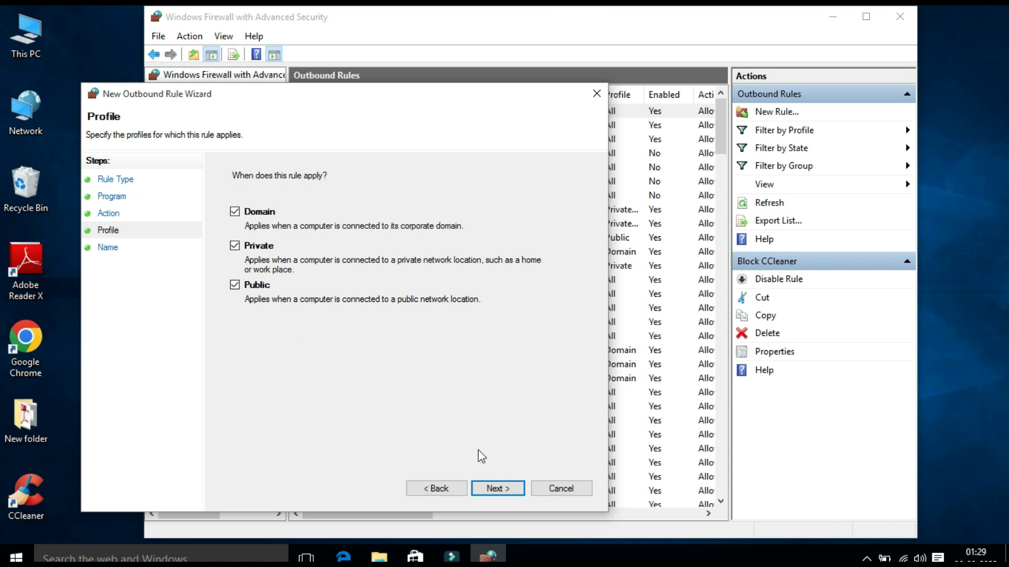
{"action": "left_click", "coordinate": [499, 488]}
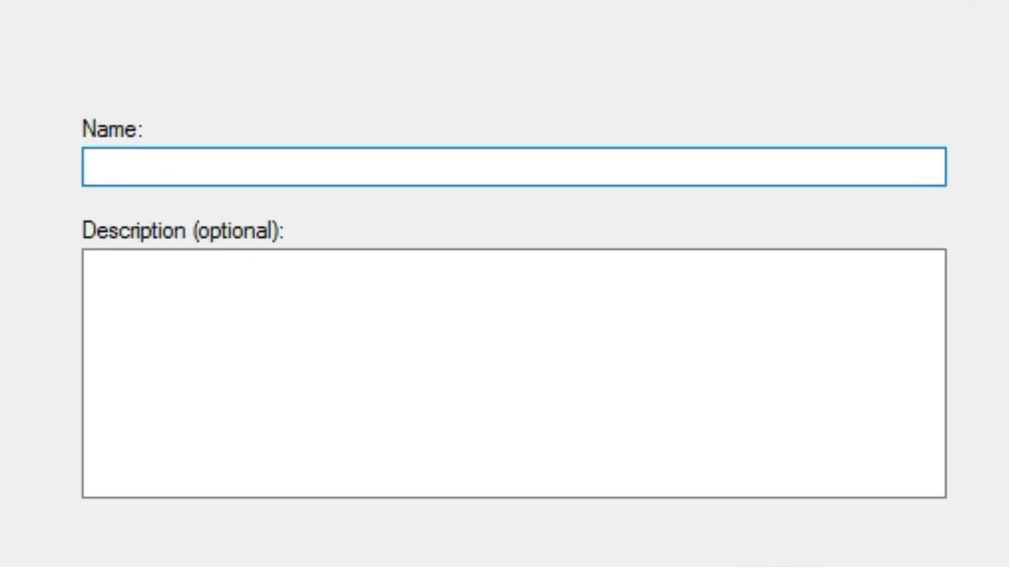
Step: Name the new outbound rule Block Chrome, finish creating it, and select it in the Outbound Rules list
{"action": "type", "text": "Block Chro"}
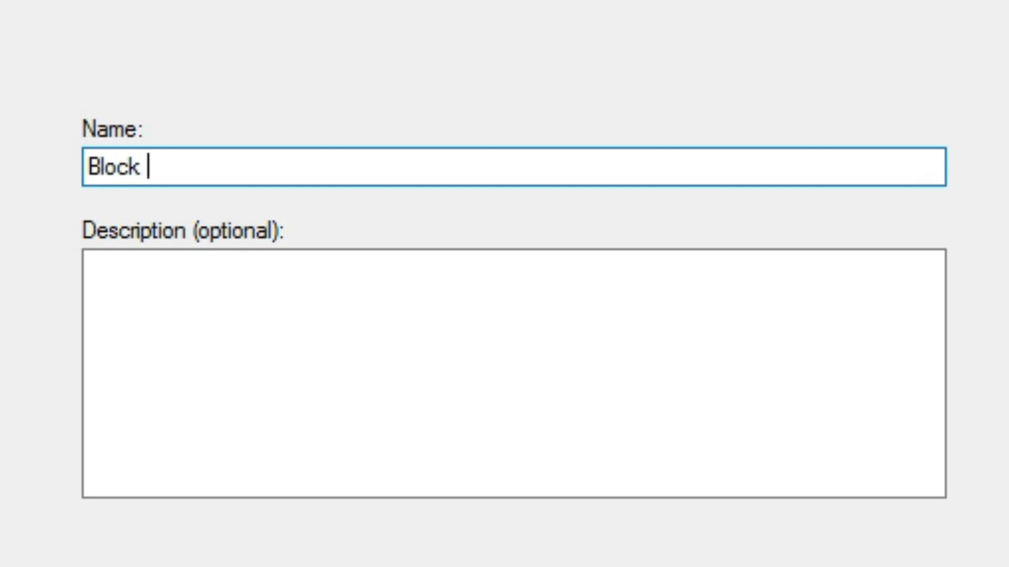
{"action": "type", "text": "me"}
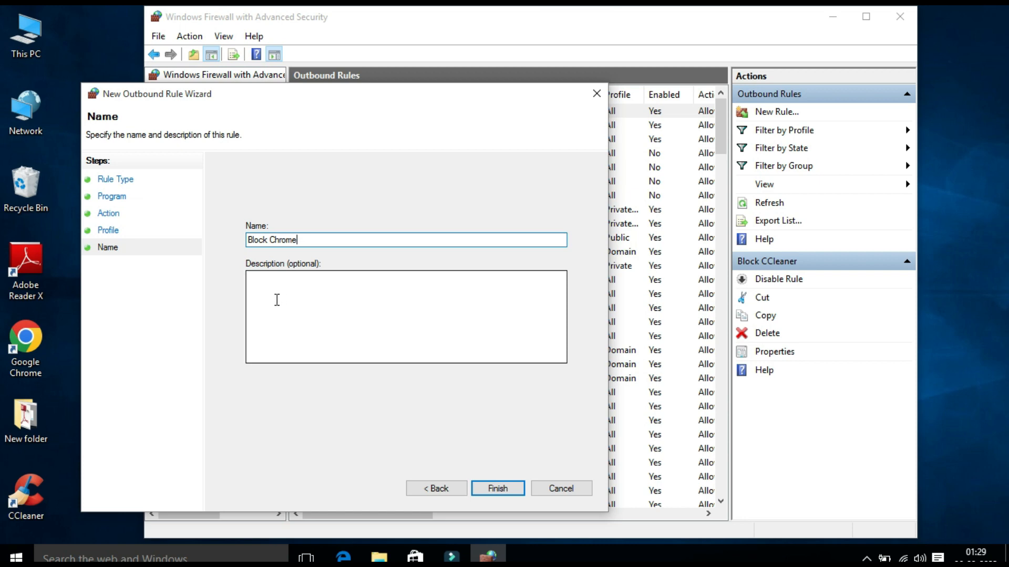
{"action": "left_click", "coordinate": [498, 490]}
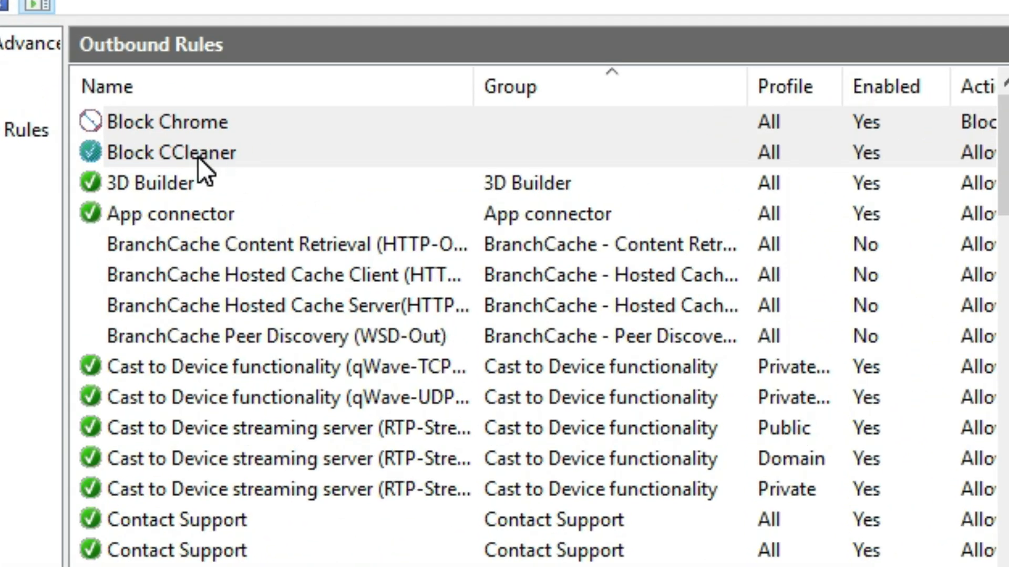
{"action": "left_click", "coordinate": [159, 123]}
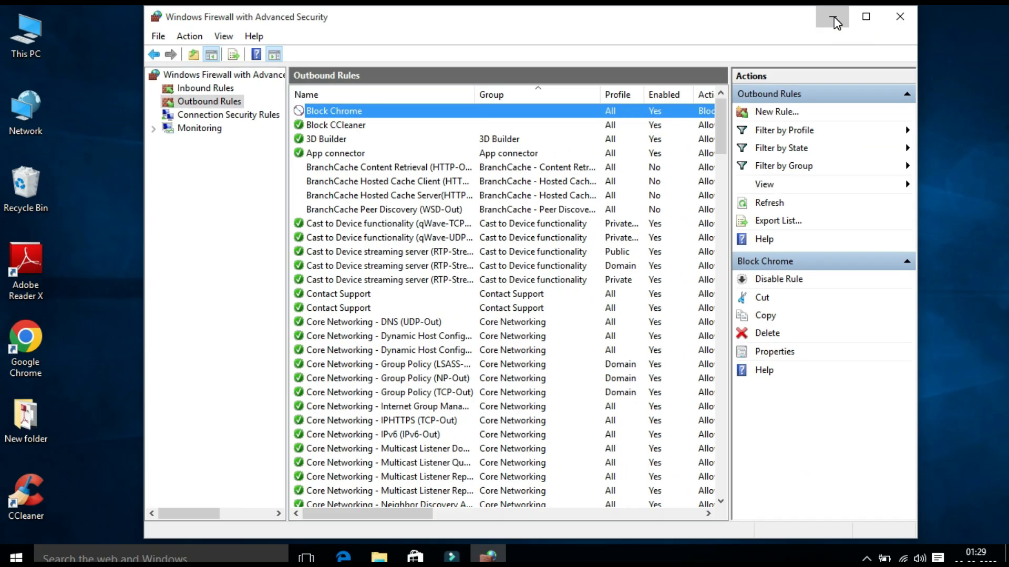
Step: Minimize the firewall window, open Google Chrome, and test the block by loading youtube.com and, in a new tab, google.com
{"action": "left_click", "coordinate": [830, 18]}
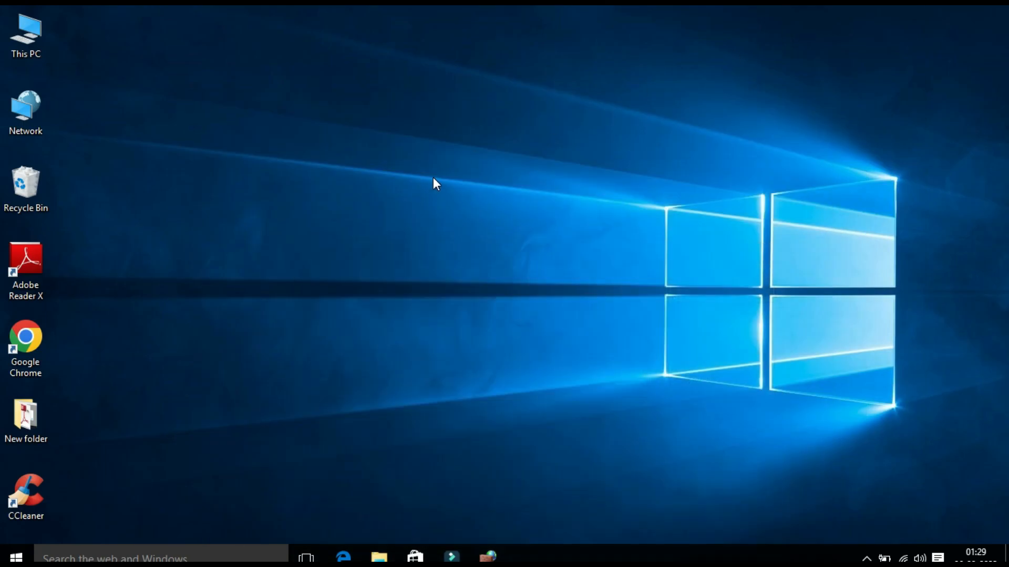
{"action": "double_click", "coordinate": [25, 339]}
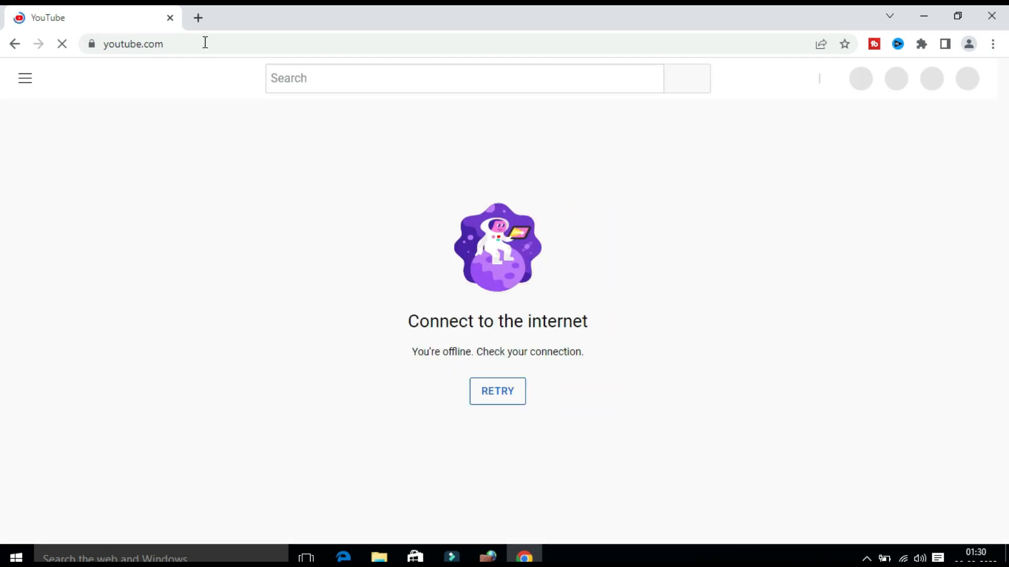
{"action": "key", "text": "ctrl+t"}
{"action": "type", "text": "google"}
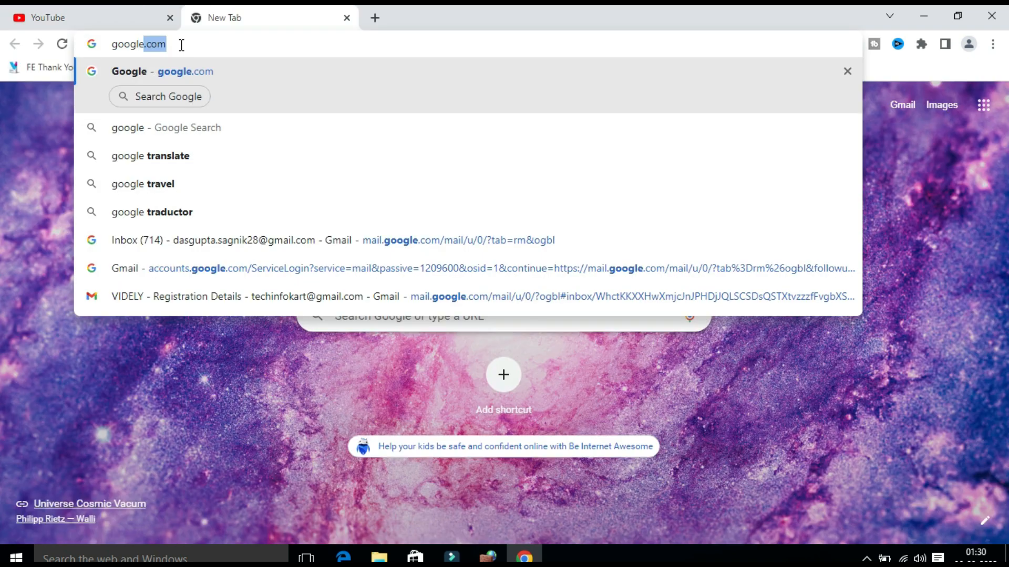
{"action": "key", "text": "Return"}
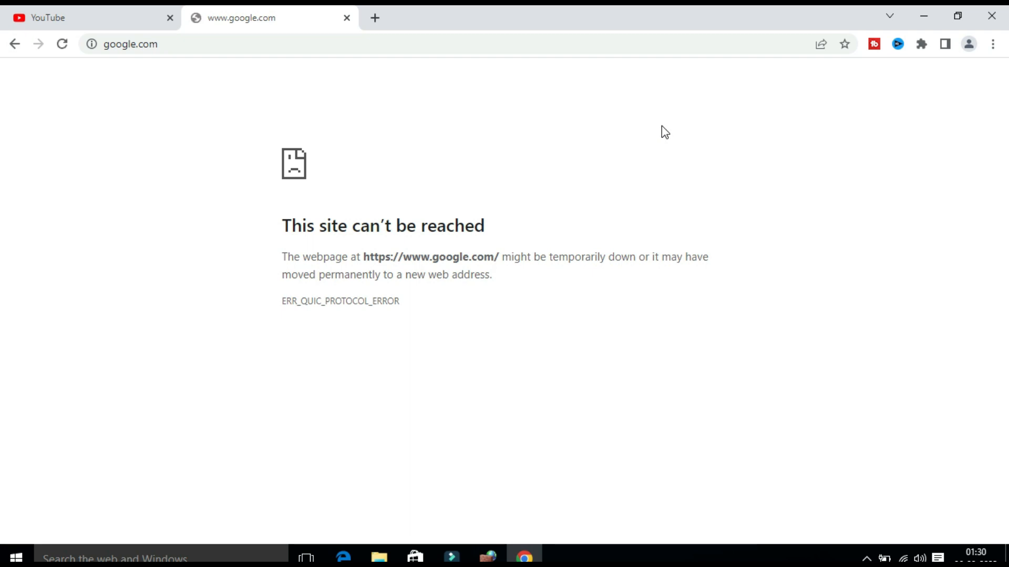
Step: Return to Windows Firewall with Advanced Security and change the Block Chrome rule's action to Allow the connection
{"action": "left_click", "coordinate": [487, 557]}
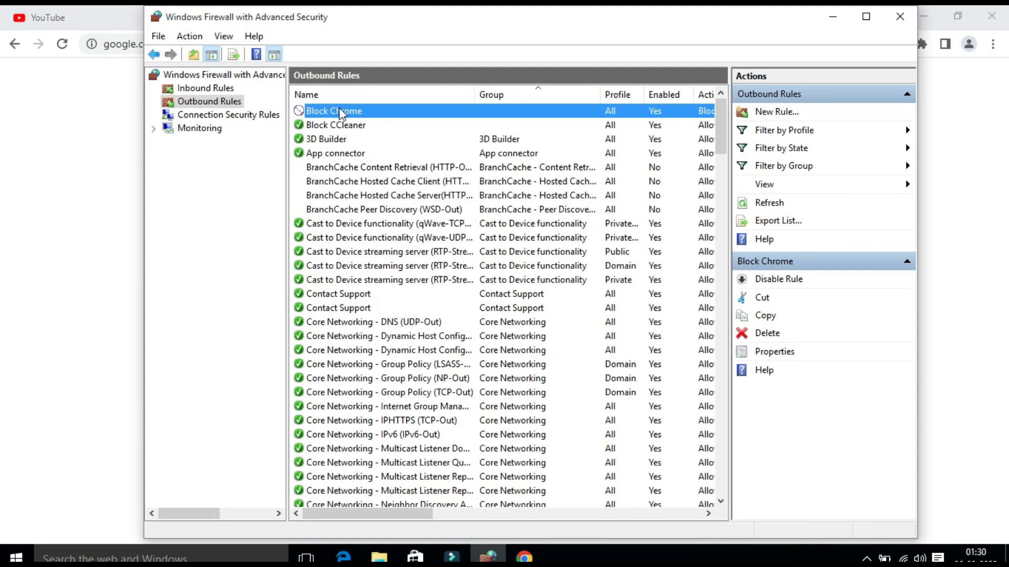
{"action": "double_click", "coordinate": [341, 113]}
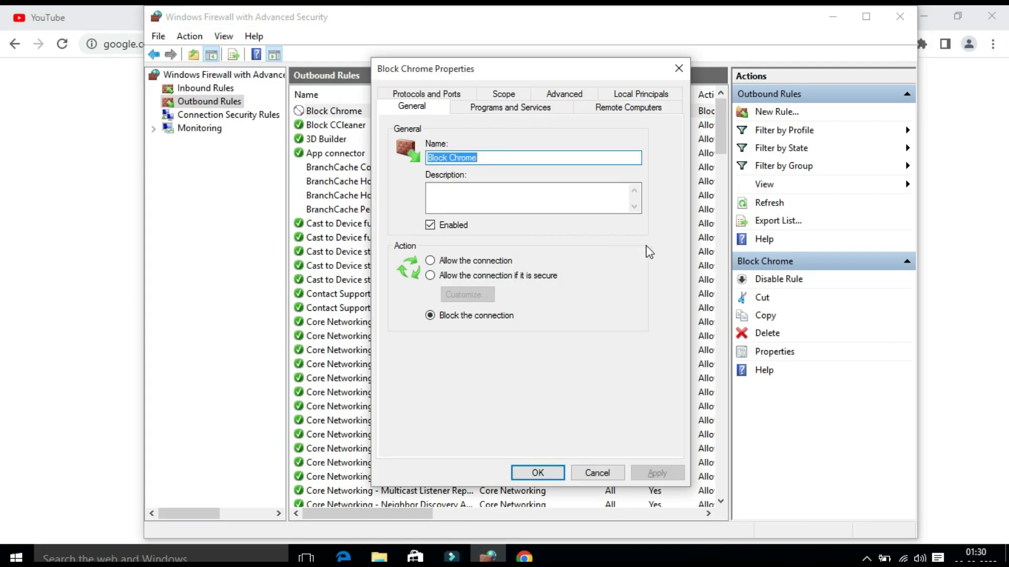
{"action": "left_click", "coordinate": [430, 262]}
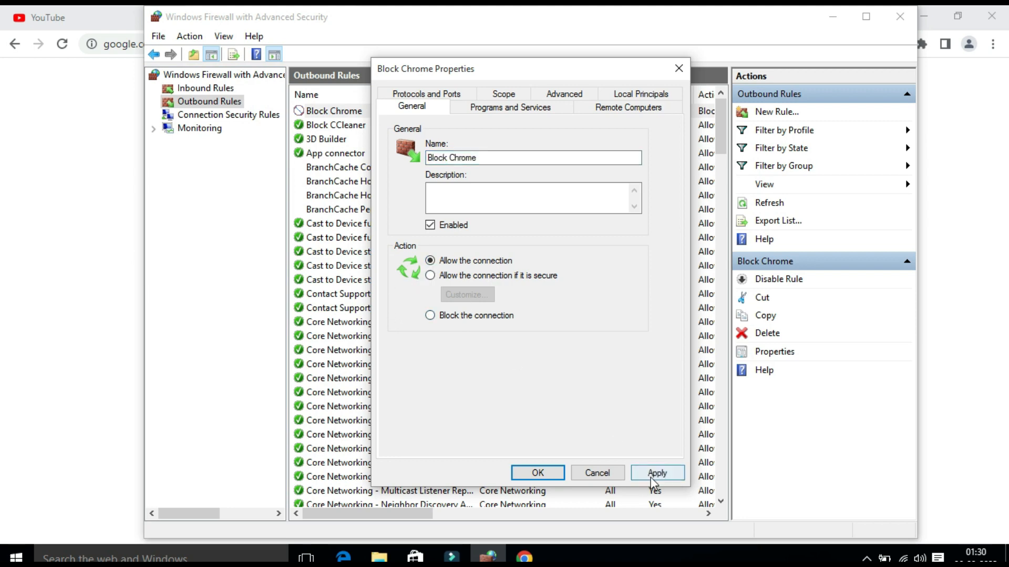
{"action": "left_click", "coordinate": [655, 473]}
{"action": "left_click", "coordinate": [537, 473]}
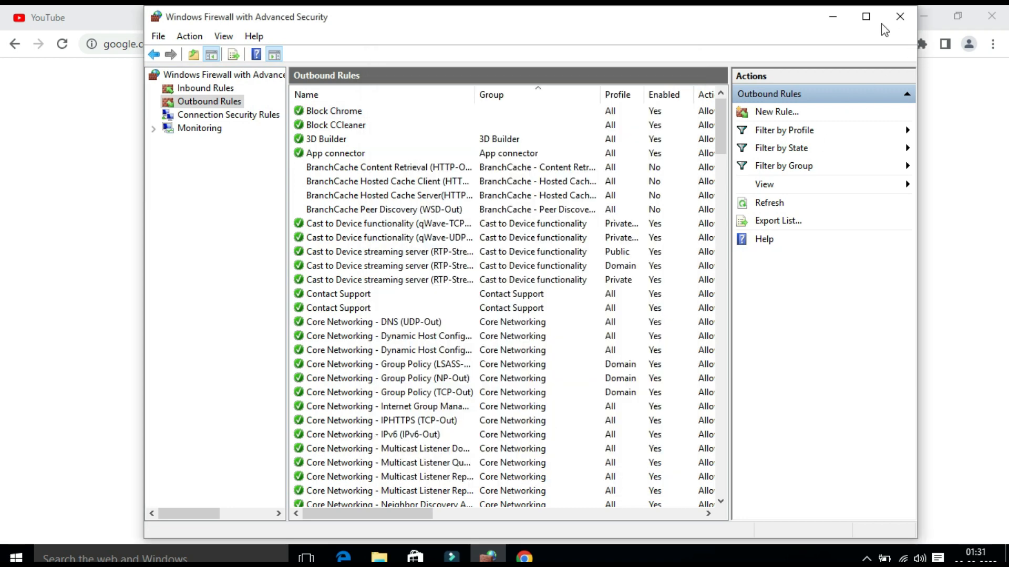
Step: Go back to Google Chrome, reload google.com, and switch to the YouTube tab to test the allowed connection
{"action": "left_click", "coordinate": [835, 19]}
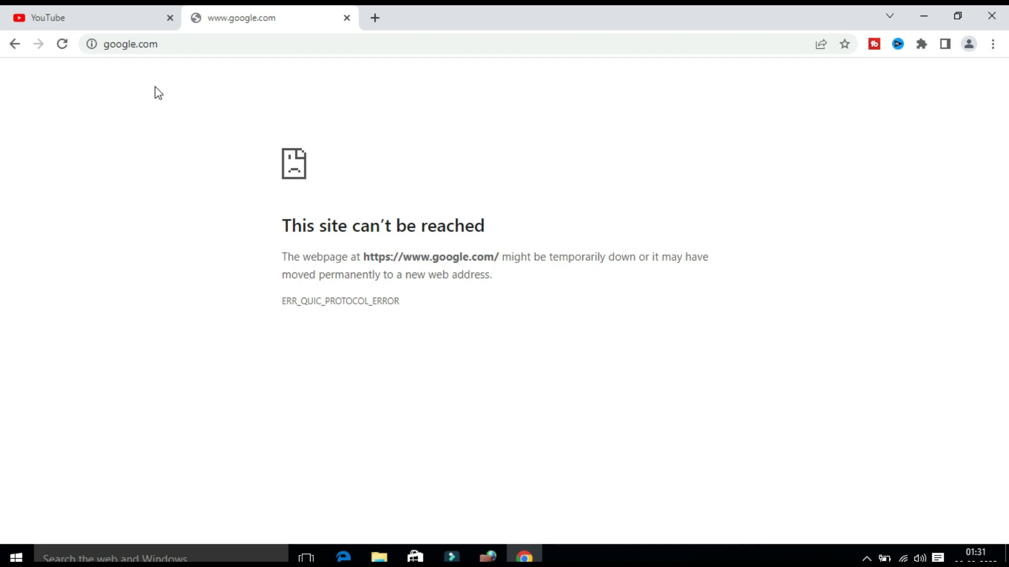
{"action": "left_click", "coordinate": [170, 44]}
{"action": "left_click", "coordinate": [62, 44]}
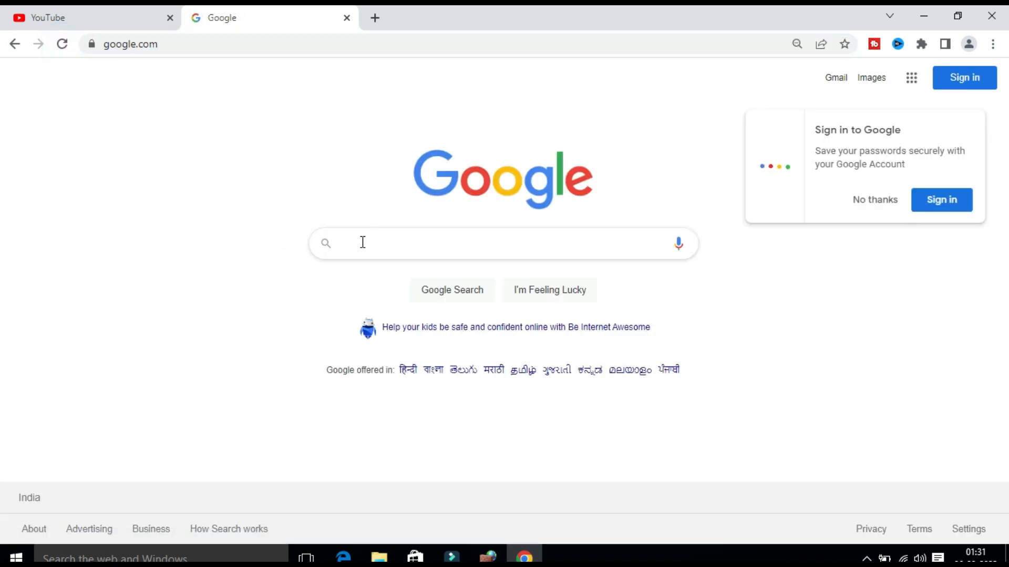
{"action": "left_click", "coordinate": [107, 20]}
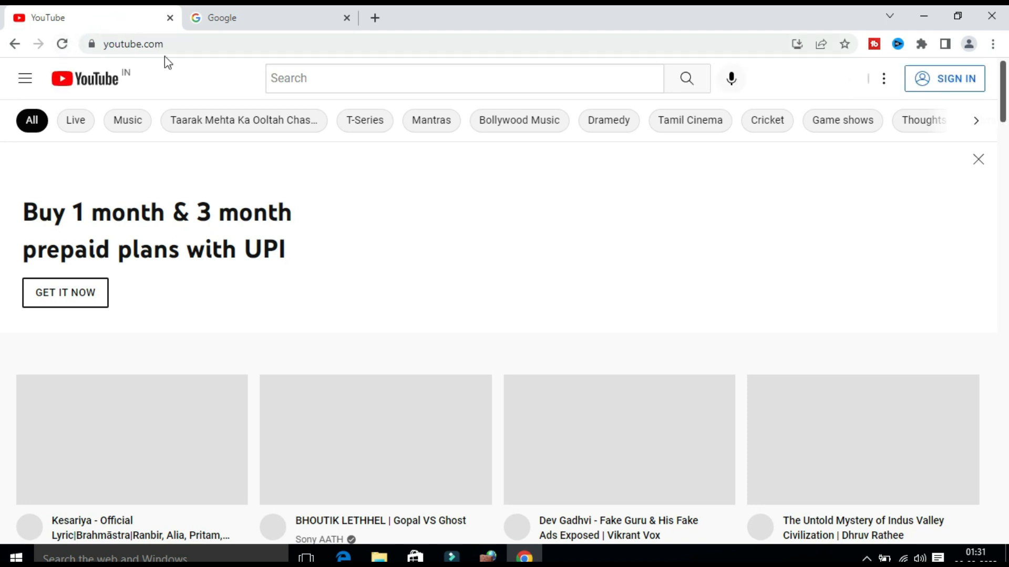